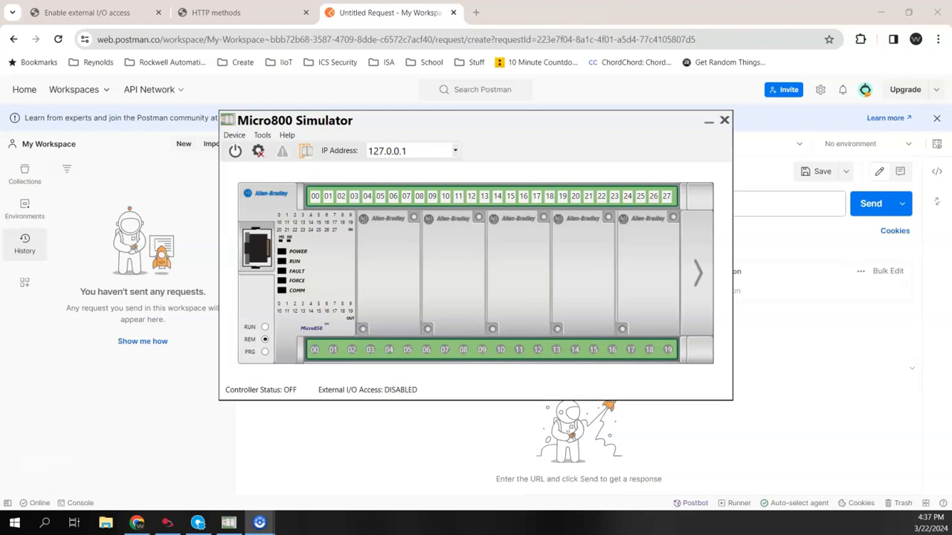
Enable external I/O access in the Micro800 Simulator options, with API as the access method
click(261, 136)
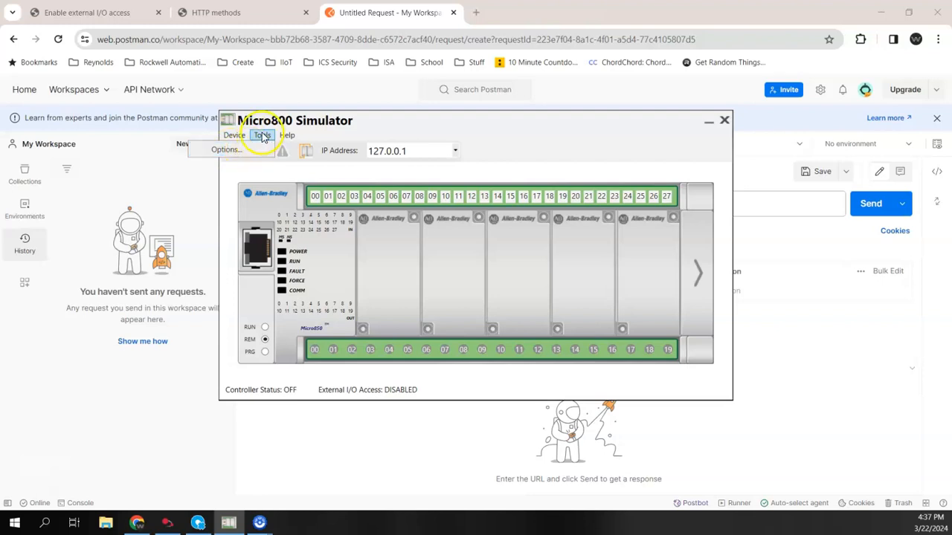
click(255, 179)
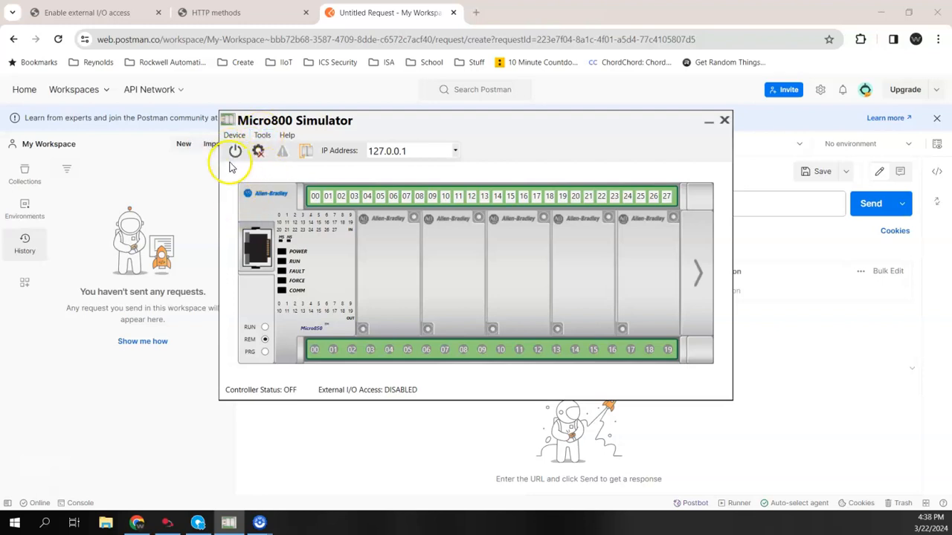
click(262, 135)
click(225, 150)
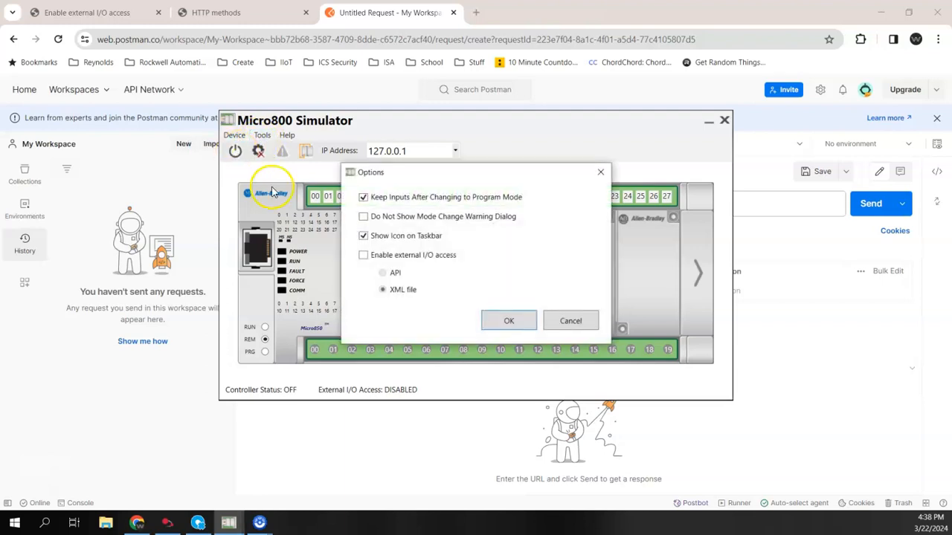
click(363, 256)
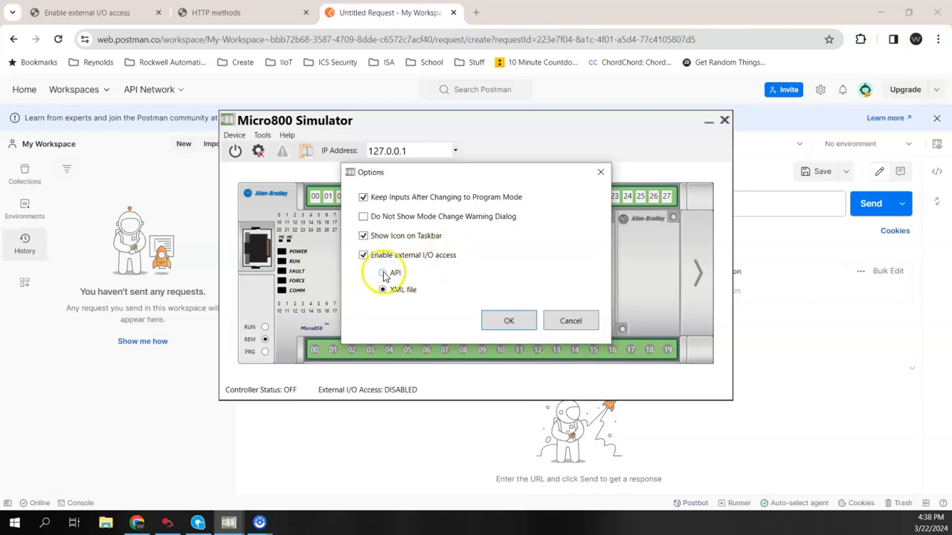
click(383, 274)
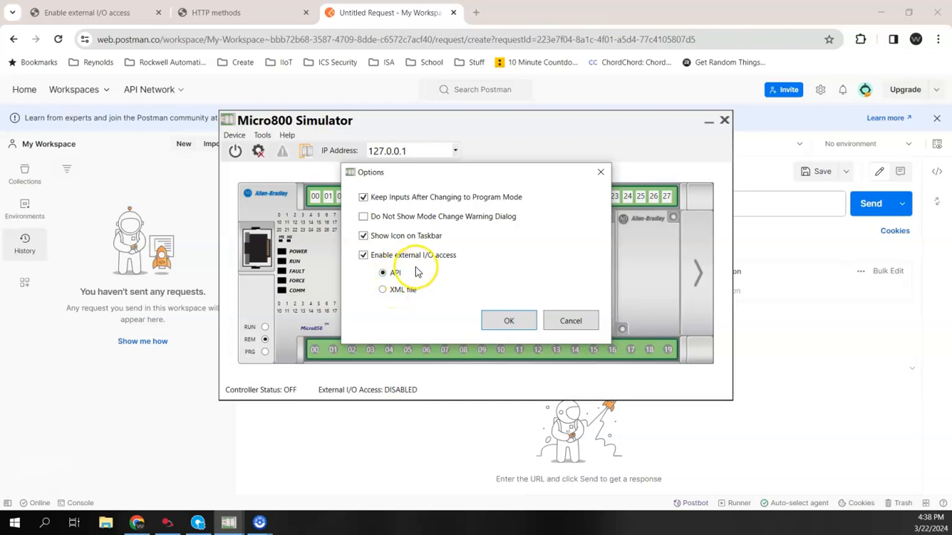
click(509, 321)
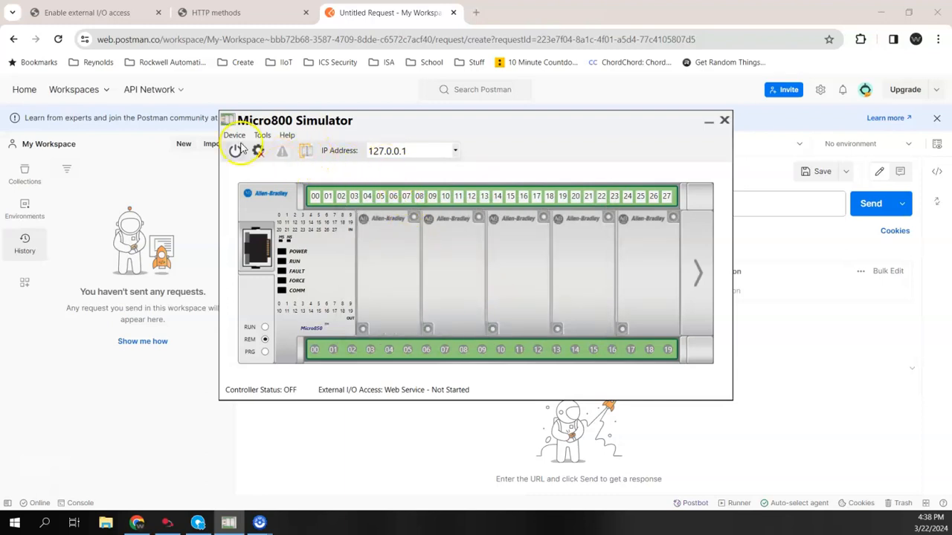
Examine the Enable external I/O access help page for the API setup, the input and output GET requests, and the POST request format
click(288, 137)
click(253, 165)
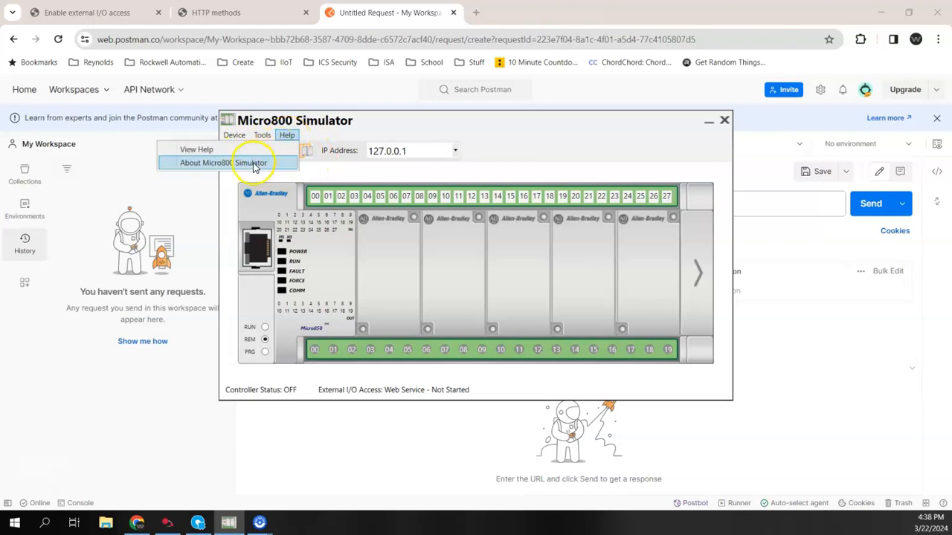
click(99, 16)
scroll(304, 211, up, 12)
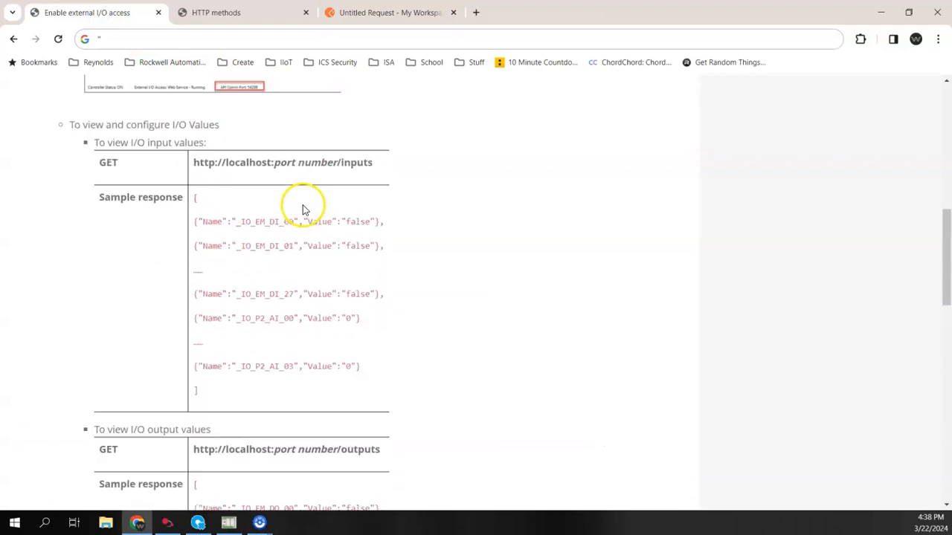
scroll(301, 211, up, 2)
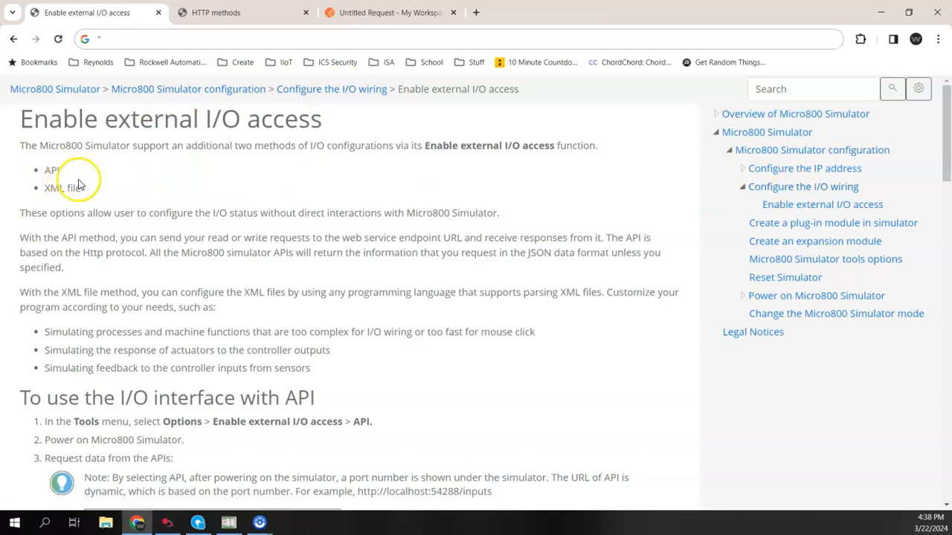
scroll(148, 201, down, 3)
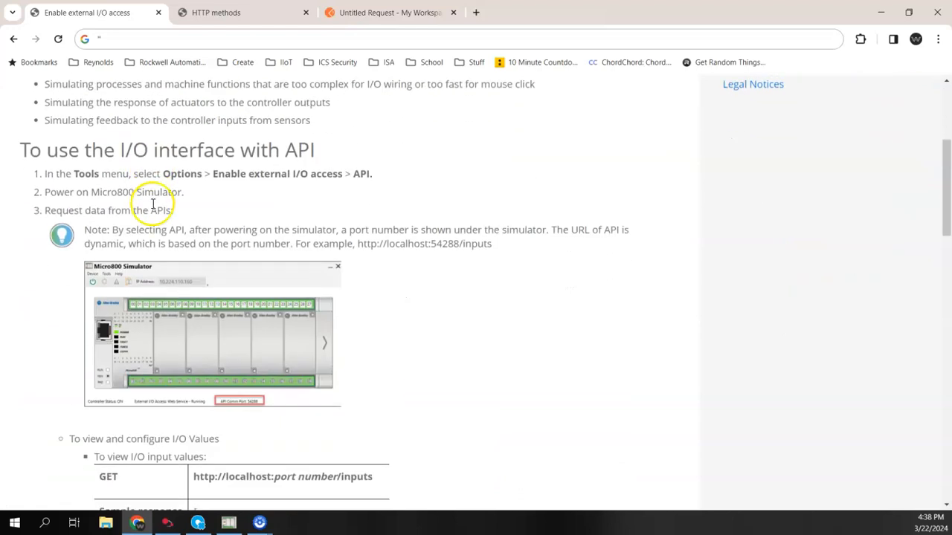
scroll(141, 200, down, 1)
scroll(136, 196, down, 2)
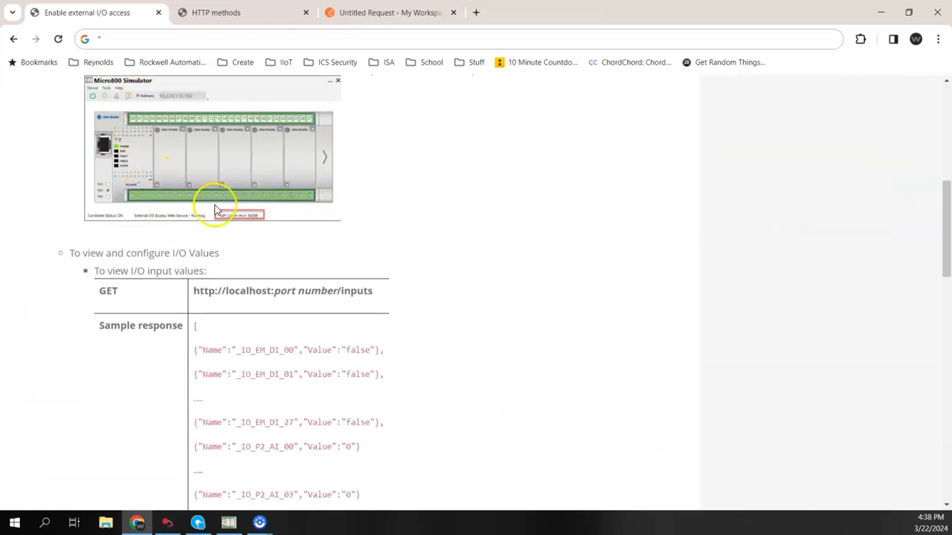
scroll(220, 201, up, 1)
scroll(209, 153, down, 3)
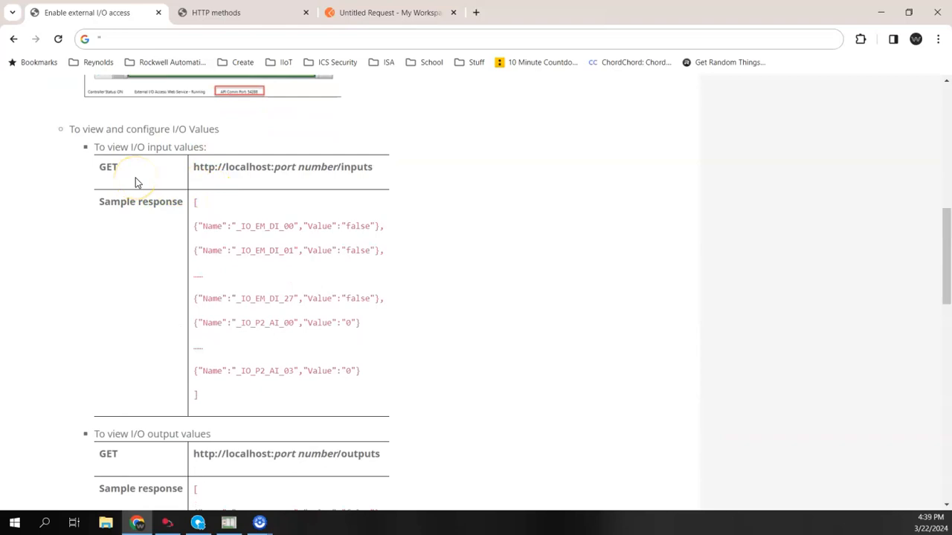
scroll(140, 186, up, 3)
scroll(141, 189, down, 1)
scroll(140, 189, down, 2)
scroll(124, 182, down, 5)
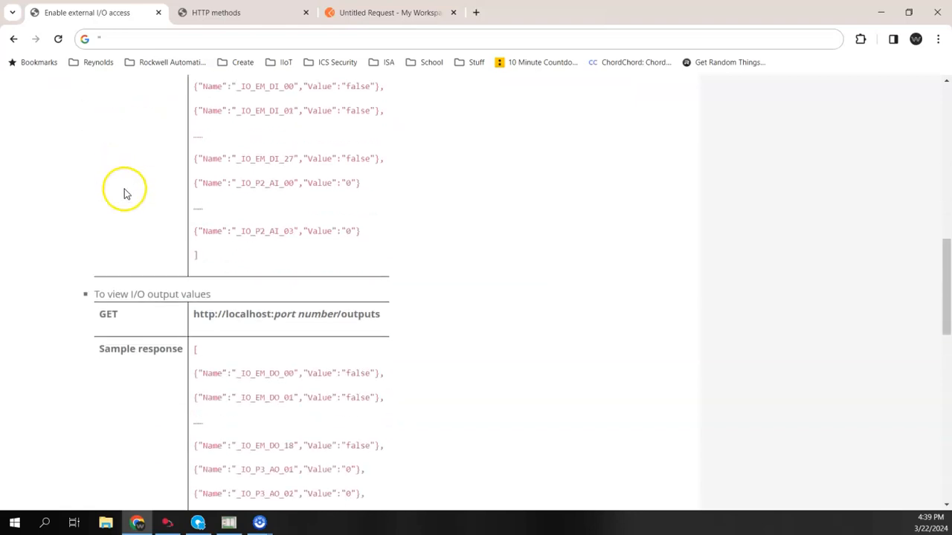
scroll(137, 236, up, 2)
scroll(134, 231, down, 3)
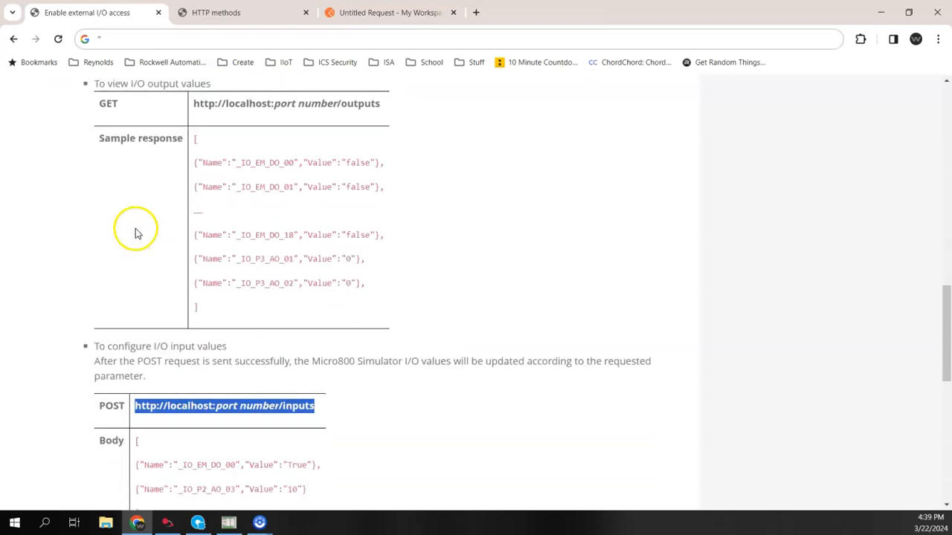
scroll(123, 276, up, 5)
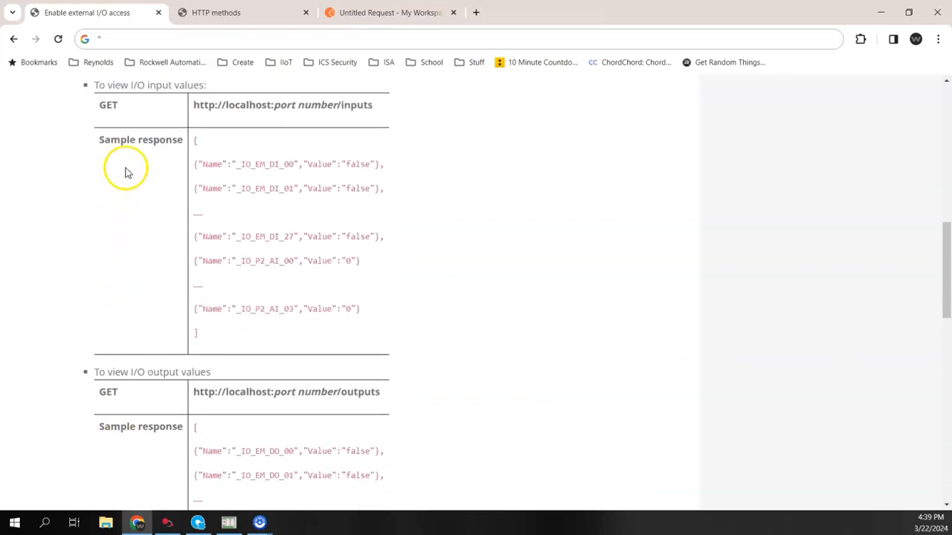
scroll(158, 121, down, 2)
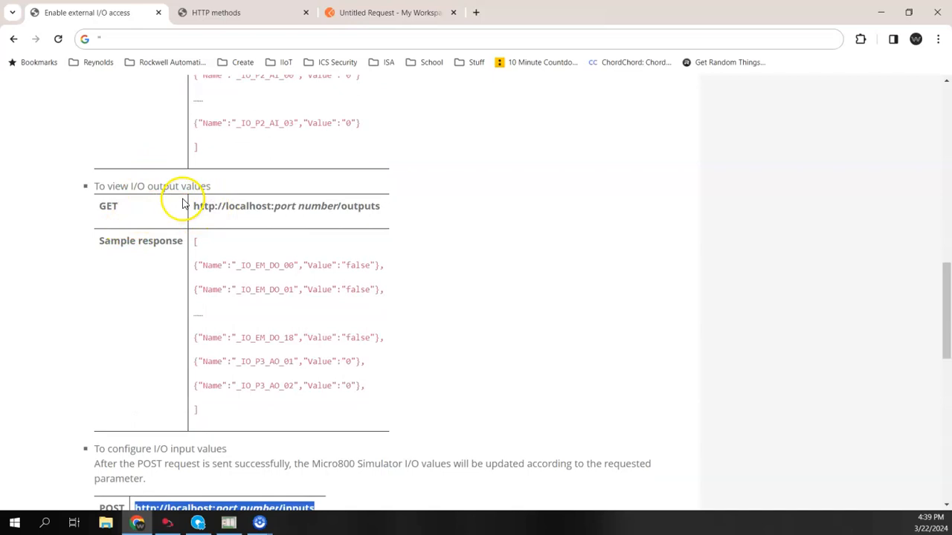
scroll(171, 223, down, 2)
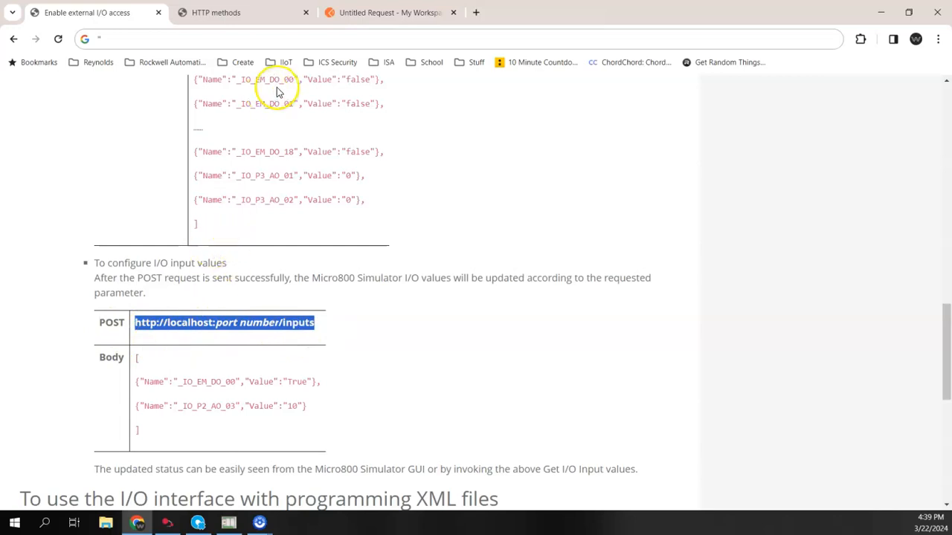
scroll(230, 194, up, 3)
scroll(246, 171, up, 2)
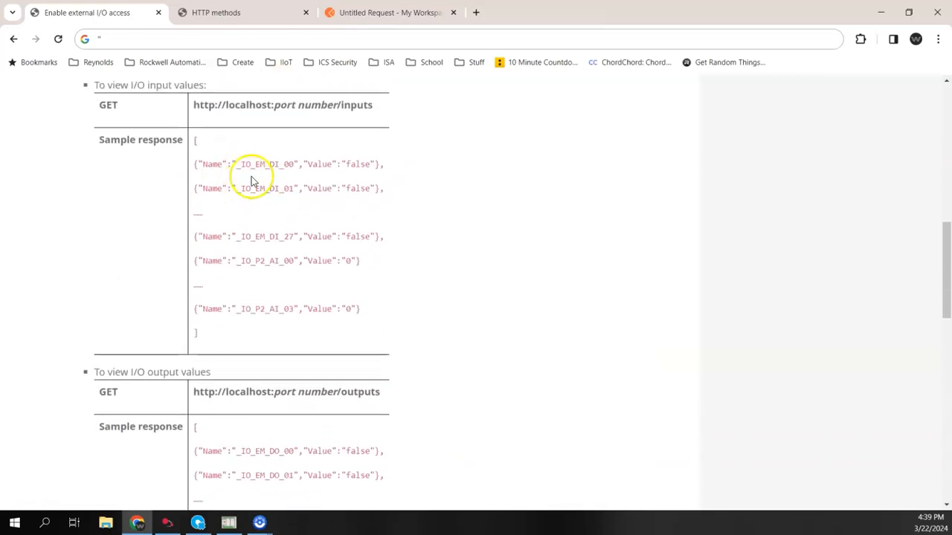
scroll(198, 171, up, 2)
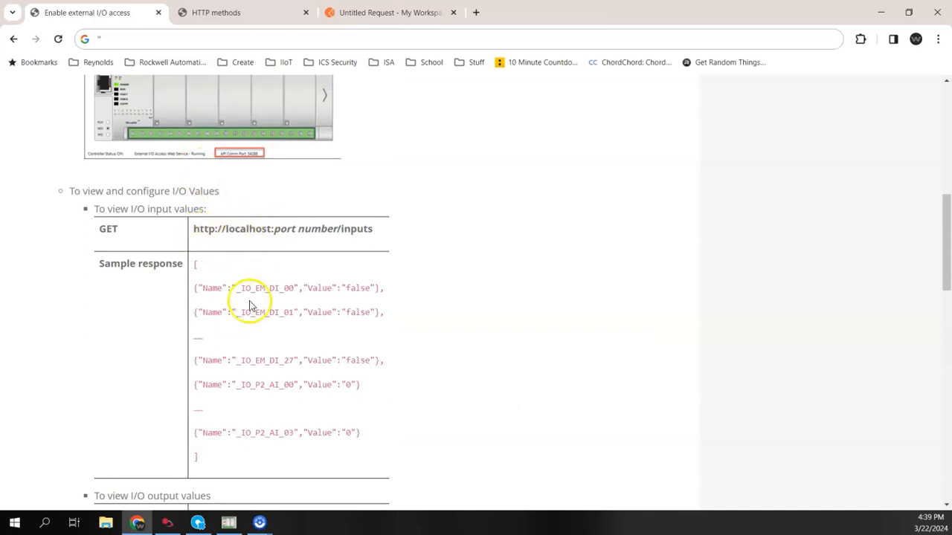
Switch to Micro800 Simulator, power on the controller and accept the RUN mode time limit warning
click(229, 521)
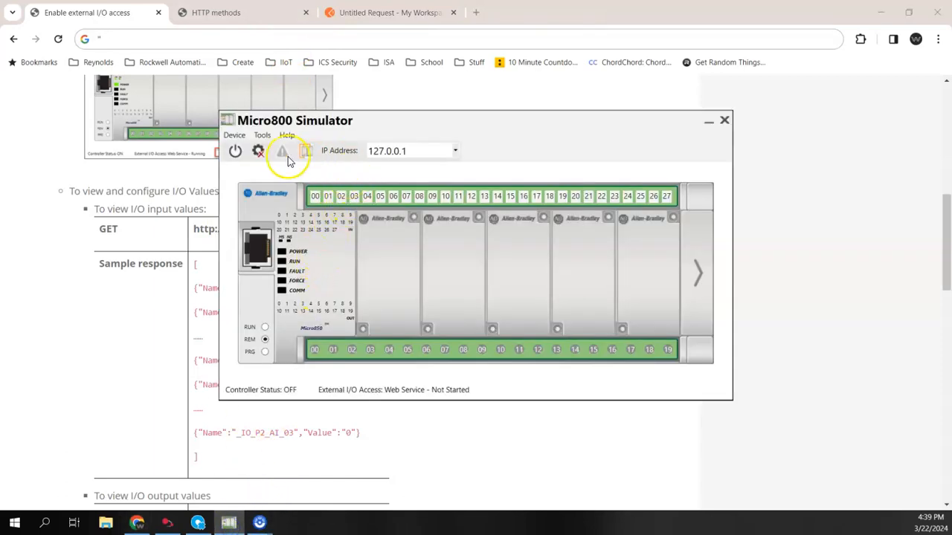
click(235, 152)
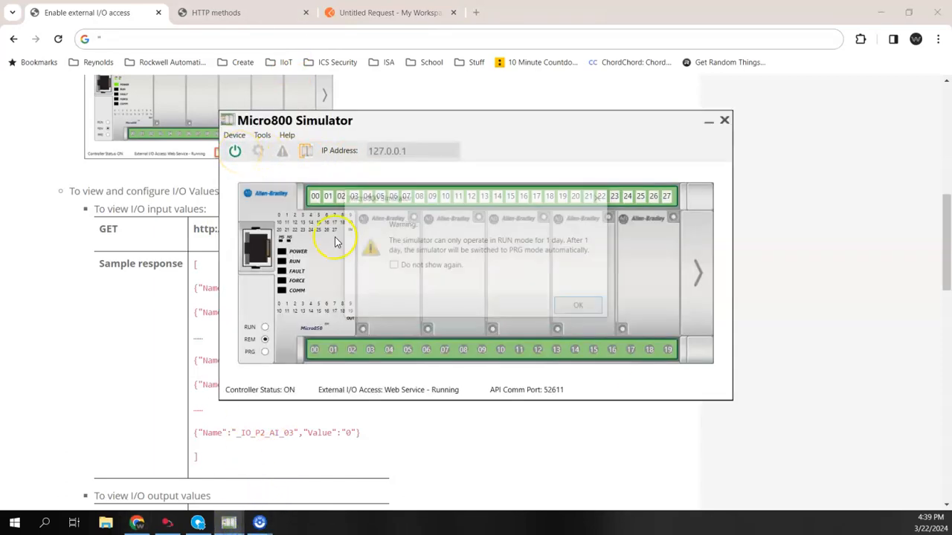
click(573, 308)
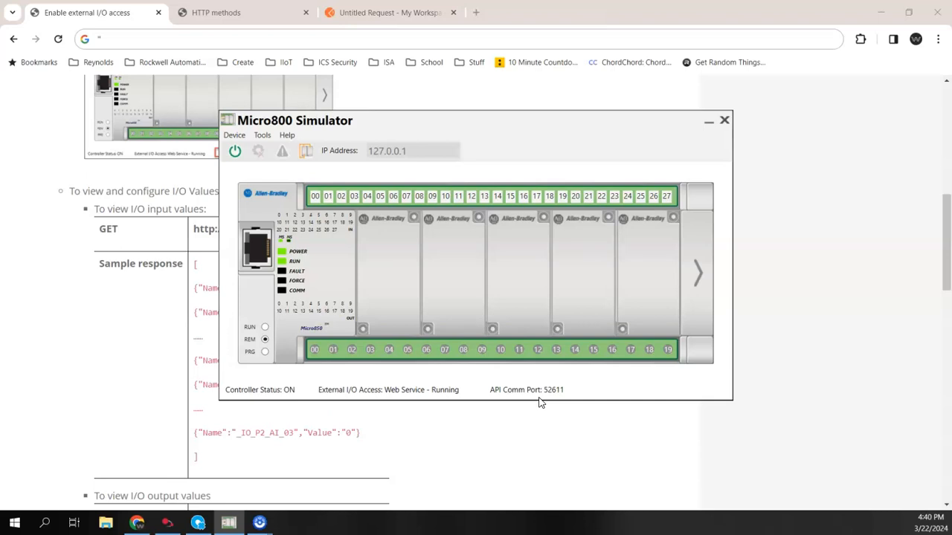
drag(515, 124, 503, 134)
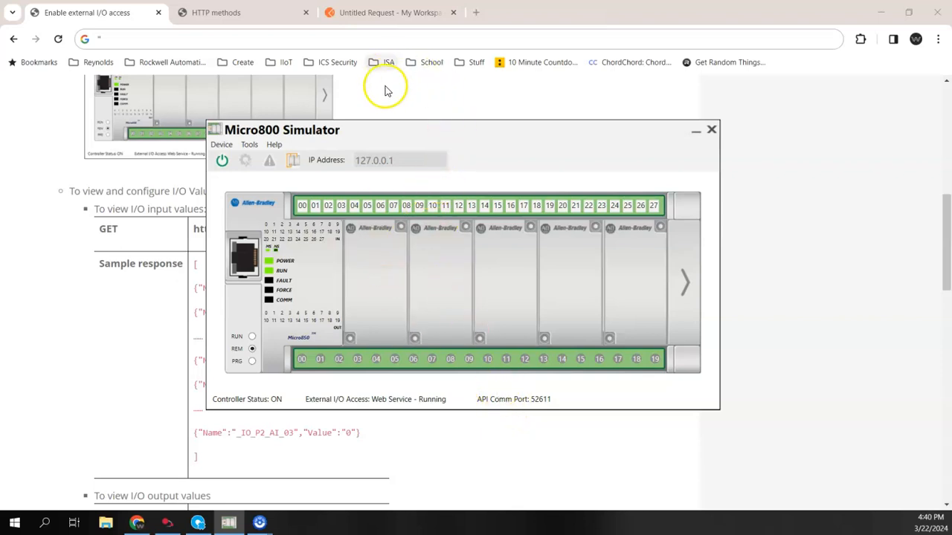
Copy the GET address for I/O input values from the help page into the untitled Postman request's URL
click(334, 14)
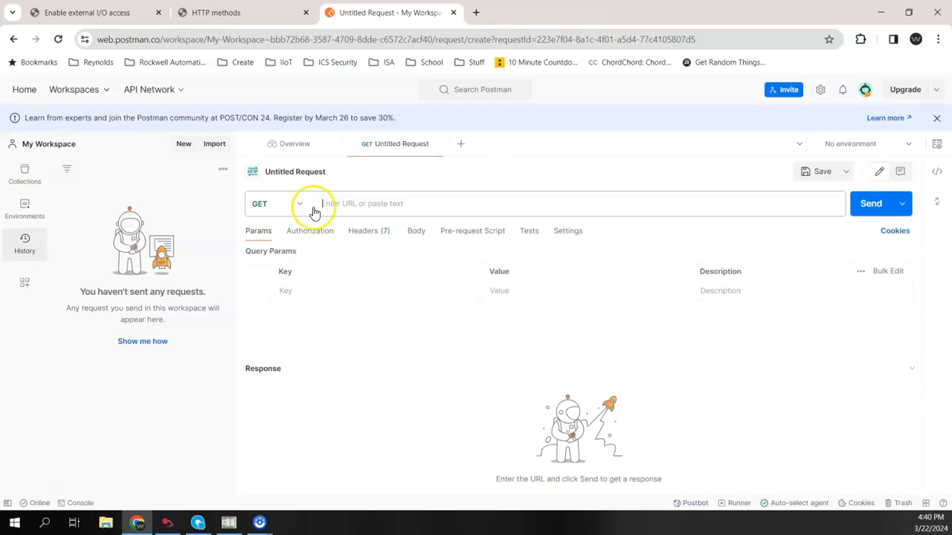
click(104, 12)
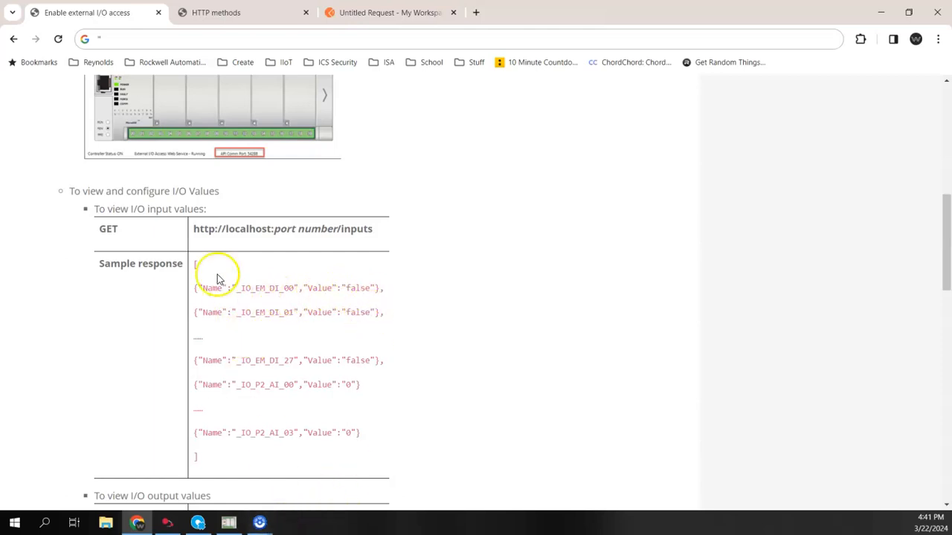
drag(194, 230, 381, 232)
right_click(368, 231)
click(379, 244)
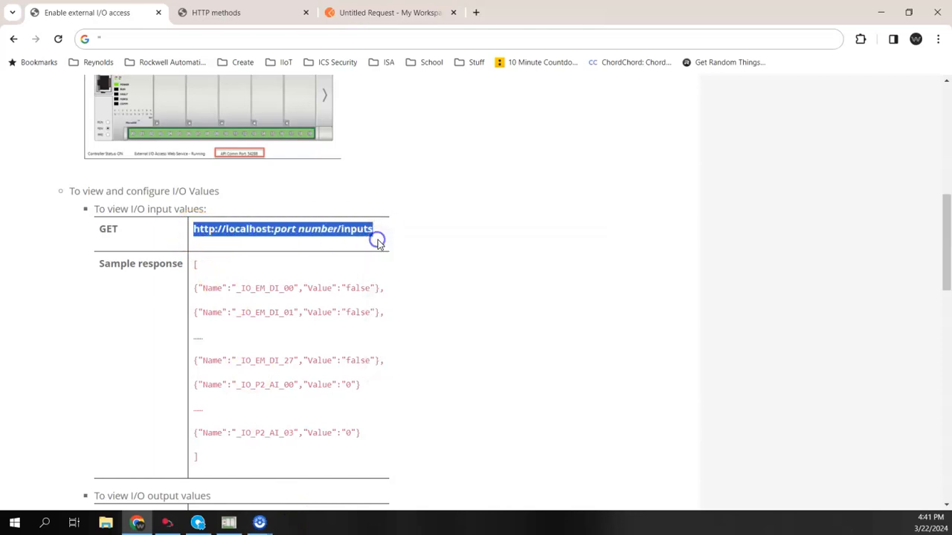
click(338, 13)
click(332, 203)
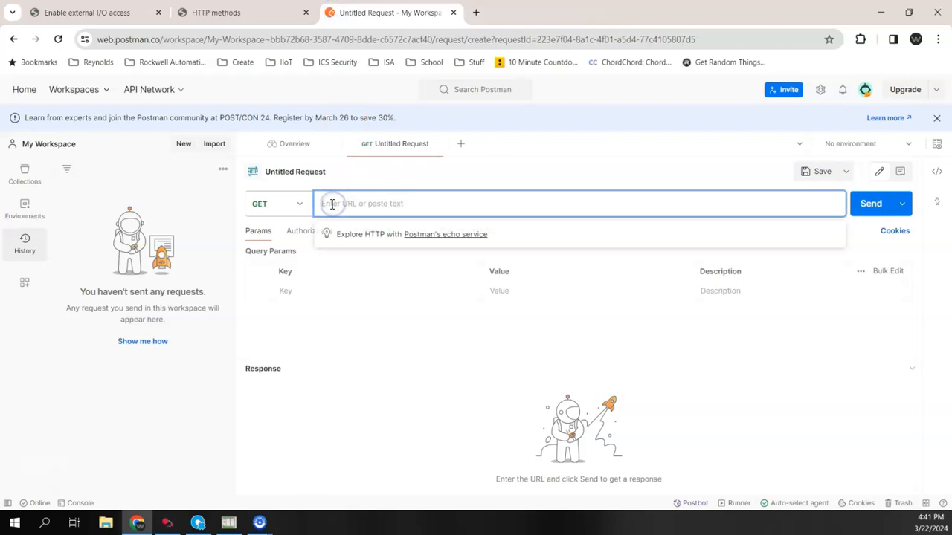
key(ctrl+v)
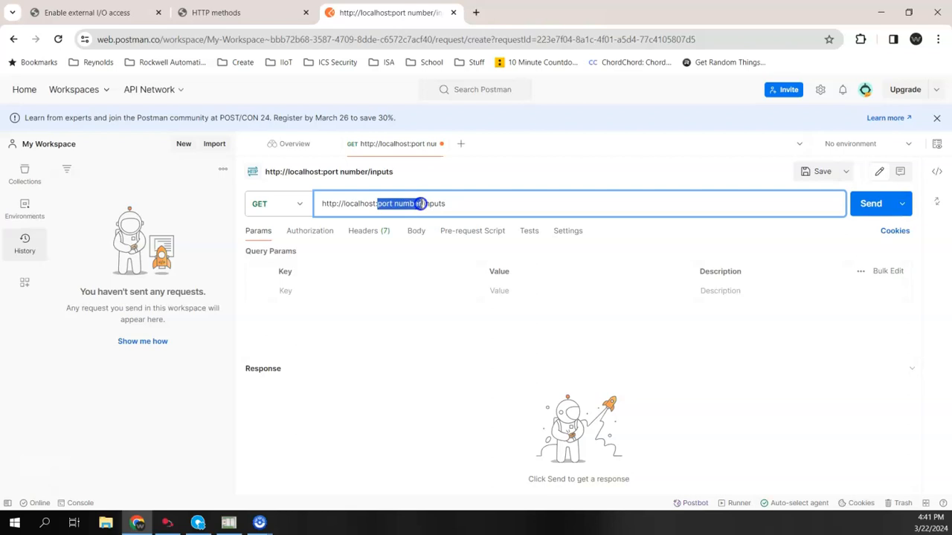
Replace the port number placeholder in the request URL with 52611, send the GET request and review the returned input values
drag(420, 203, 423, 204)
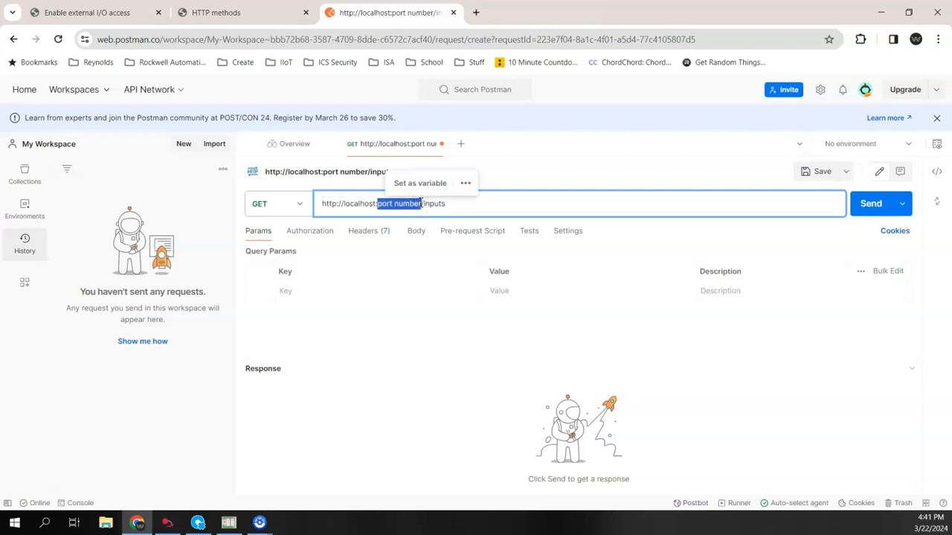
text(52611)
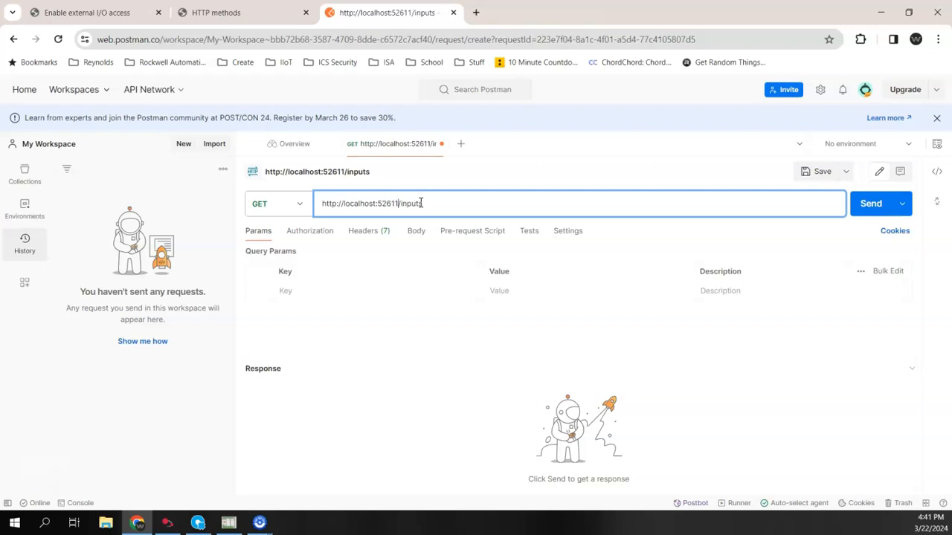
click(869, 205)
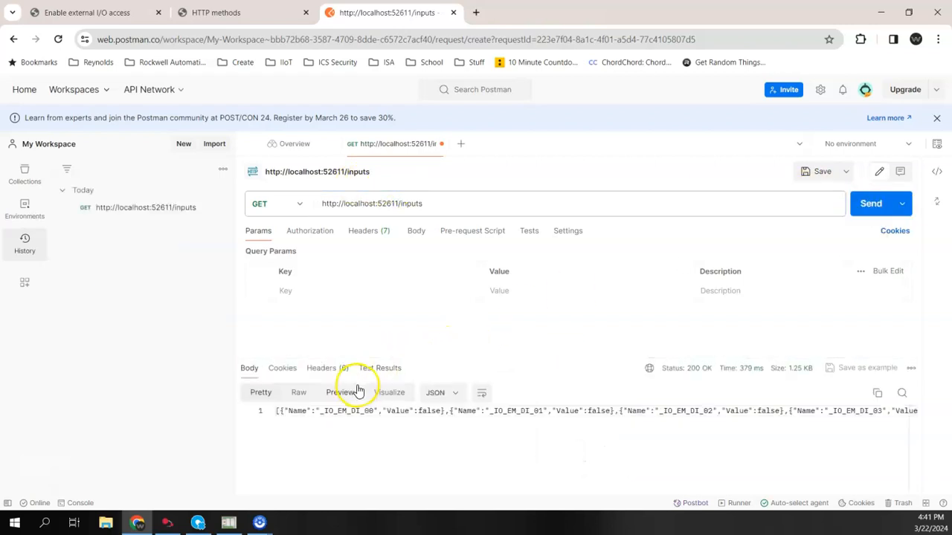
scroll(394, 426, down, 1)
scroll(403, 429, up, 1)
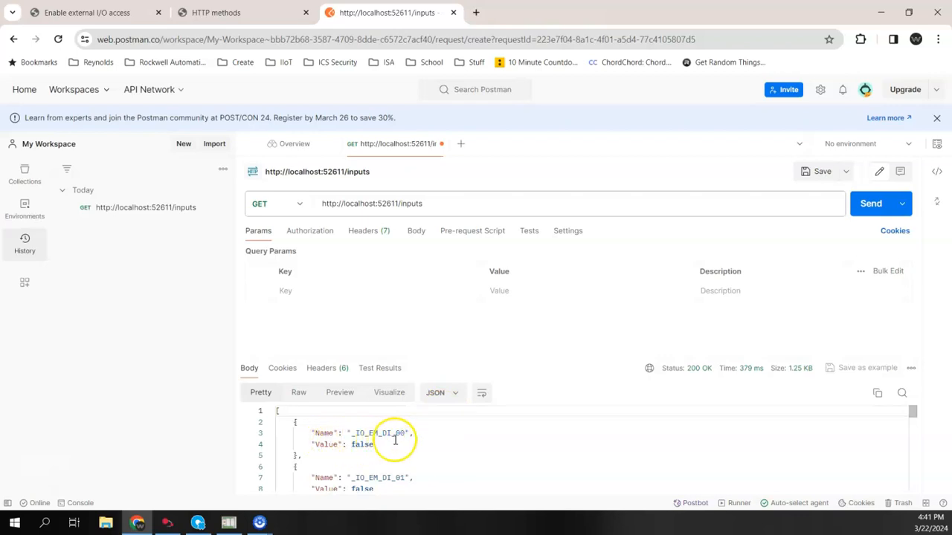
scroll(379, 450, down, 5)
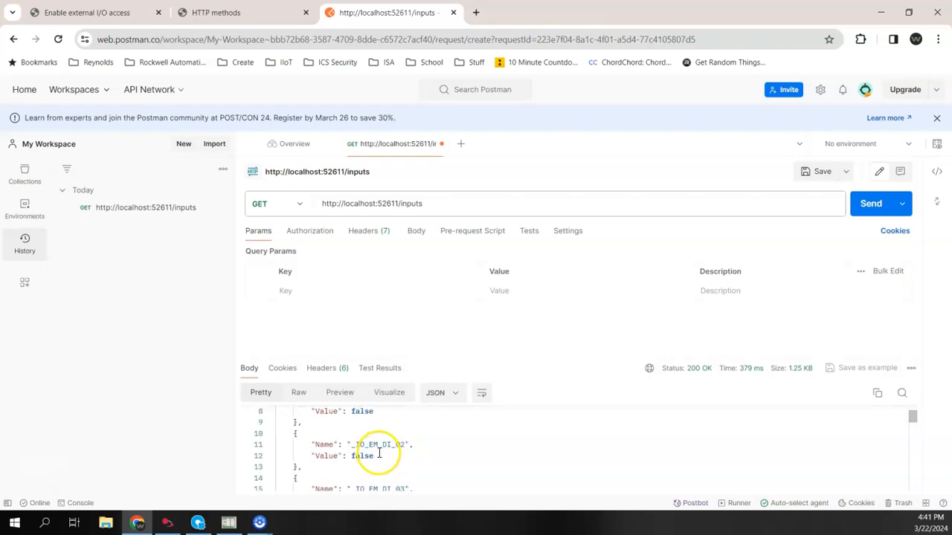
scroll(379, 454, up, 5)
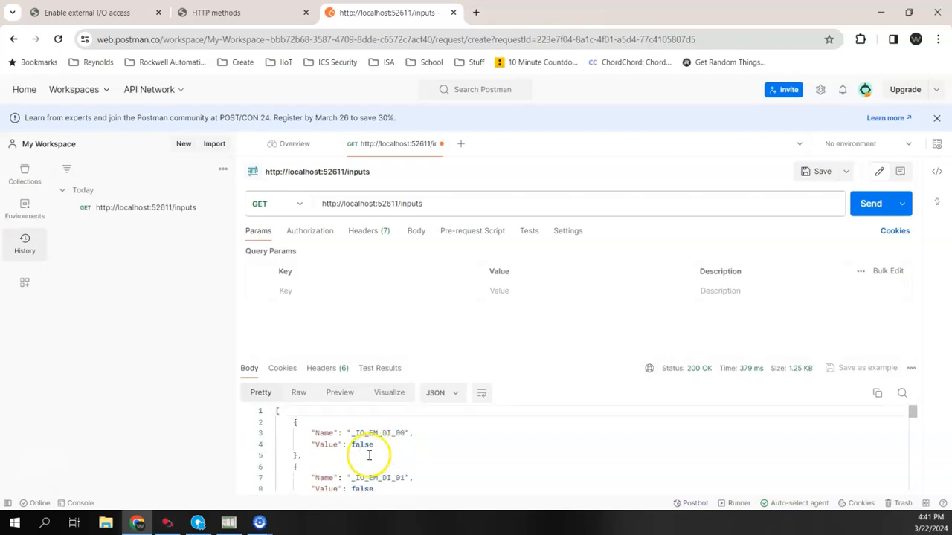
Switch to Micro800 Simulator and turn on embedded inputs 00, 01 and 02, keeping the Postman request's Send control uncovered
click(229, 522)
drag(436, 134, 575, 135)
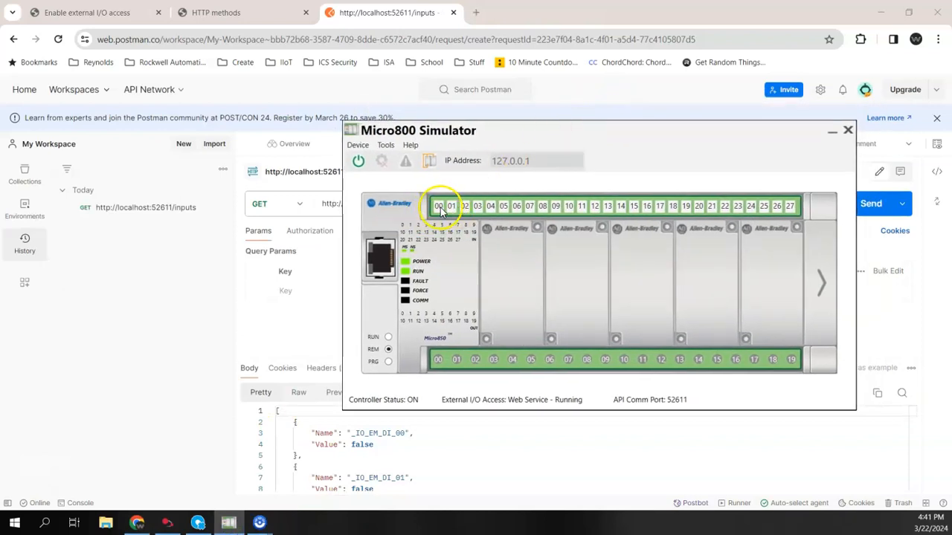
drag(496, 144, 426, 148)
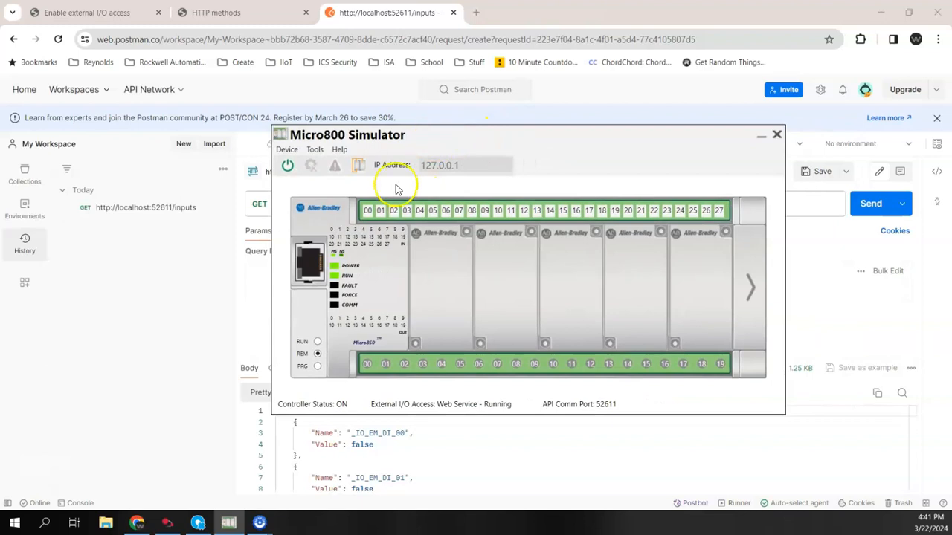
click(368, 211)
click(380, 212)
click(393, 211)
drag(498, 145, 358, 251)
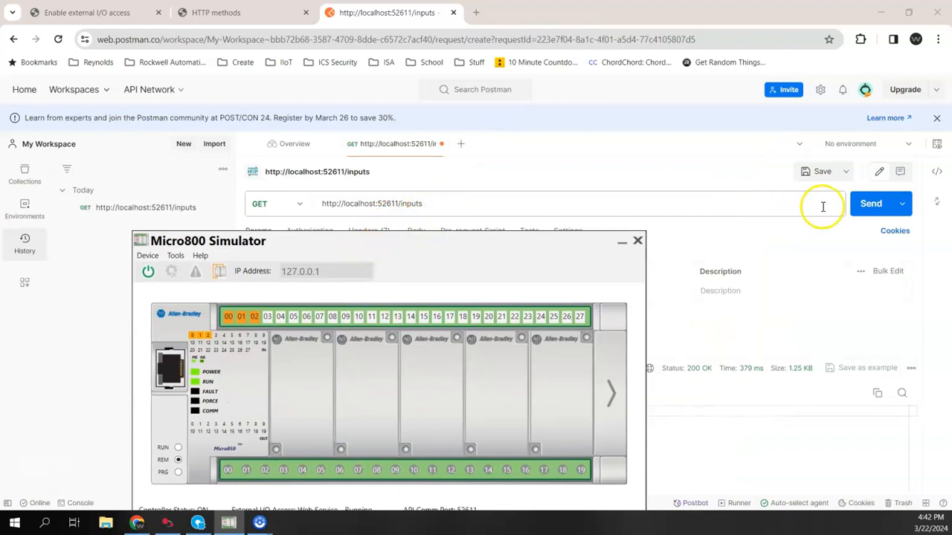
Resend the GET request for the inputs in Postman and review the returned values of the first digital inputs
click(871, 205)
scroll(364, 450, down, 3)
scroll(376, 454, down, 2)
scroll(378, 431, up, 4)
scroll(378, 430, up, 2)
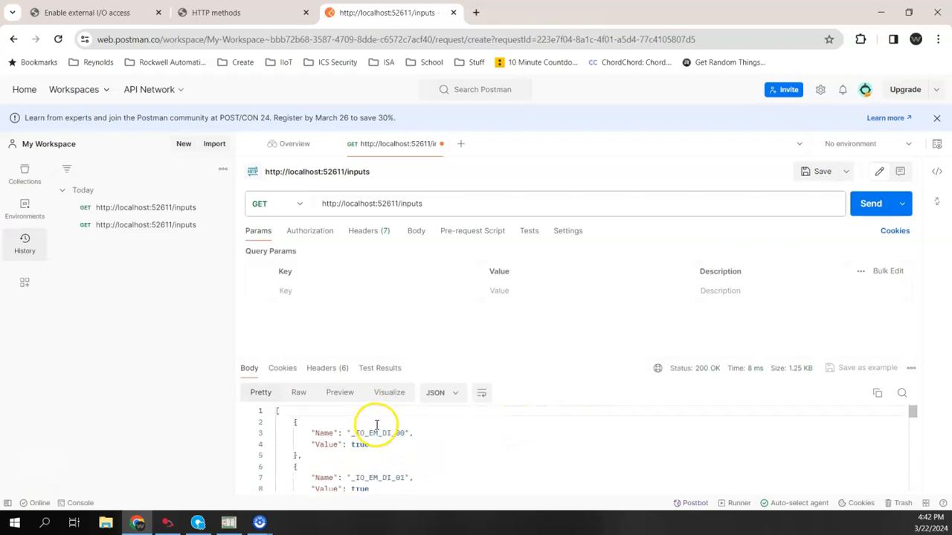
scroll(373, 443, down, 3)
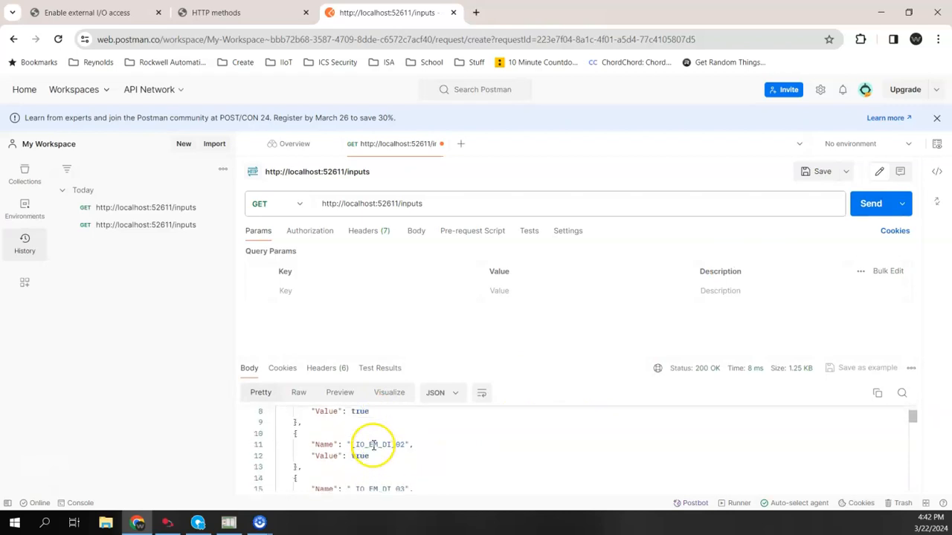
scroll(373, 446, up, 3)
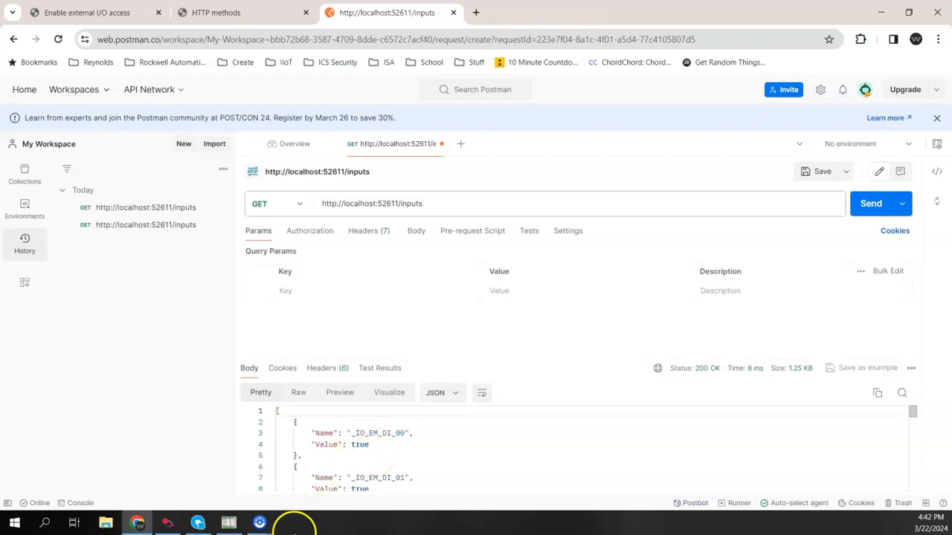
Switch back to Micro800 Simulator and turn off embedded inputs 00, 01 and 02
click(228, 522)
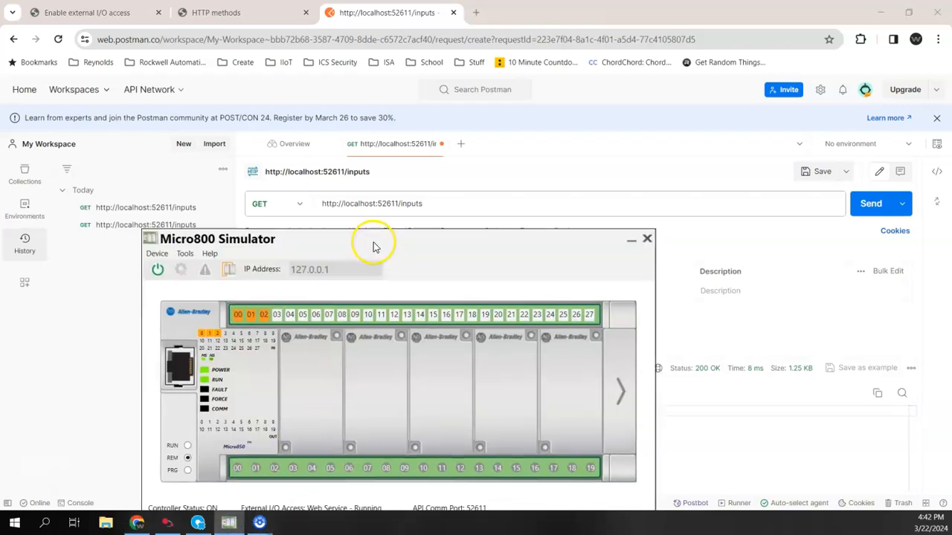
drag(372, 245, 403, 136)
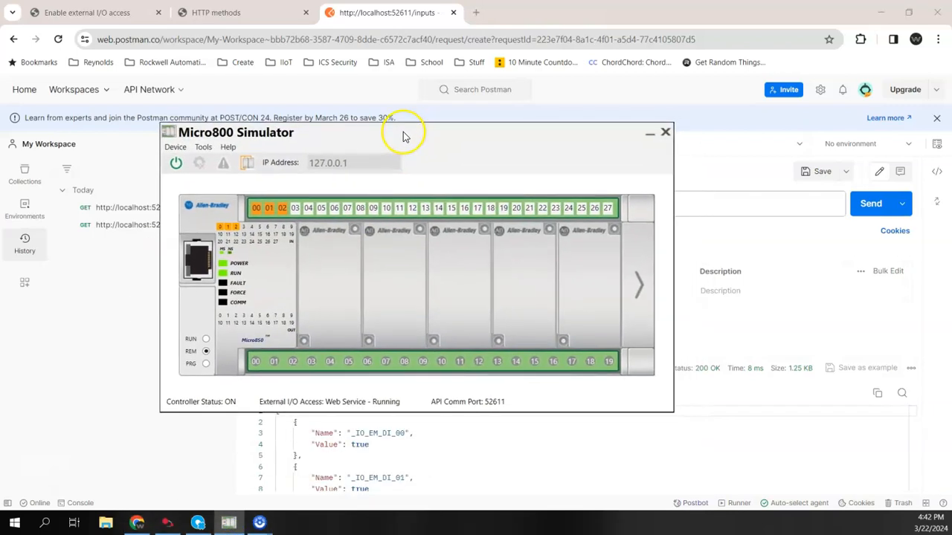
click(269, 211)
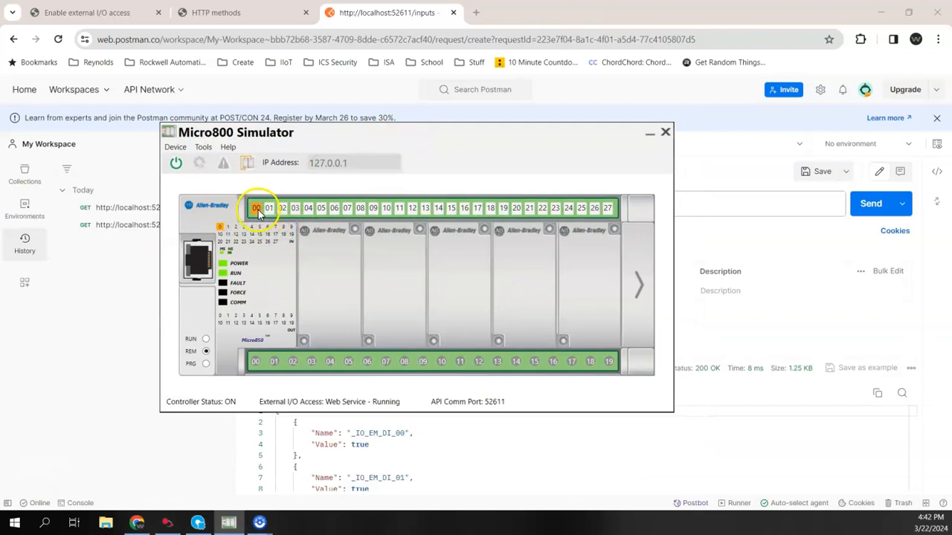
Restore and narrow the browser window, and arrange it and the Micro800 Simulator window so both can be seen
drag(400, 136, 568, 168)
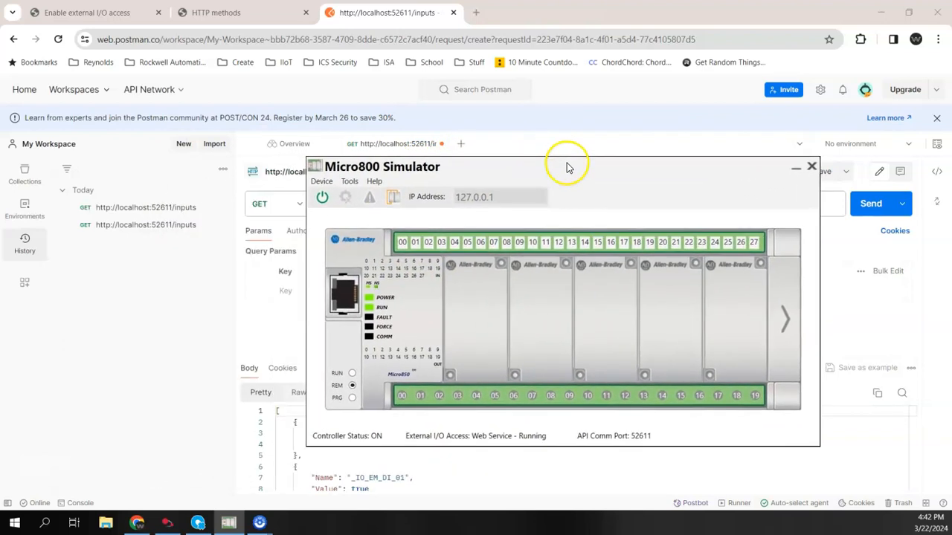
drag(684, 166, 764, 156)
click(907, 13)
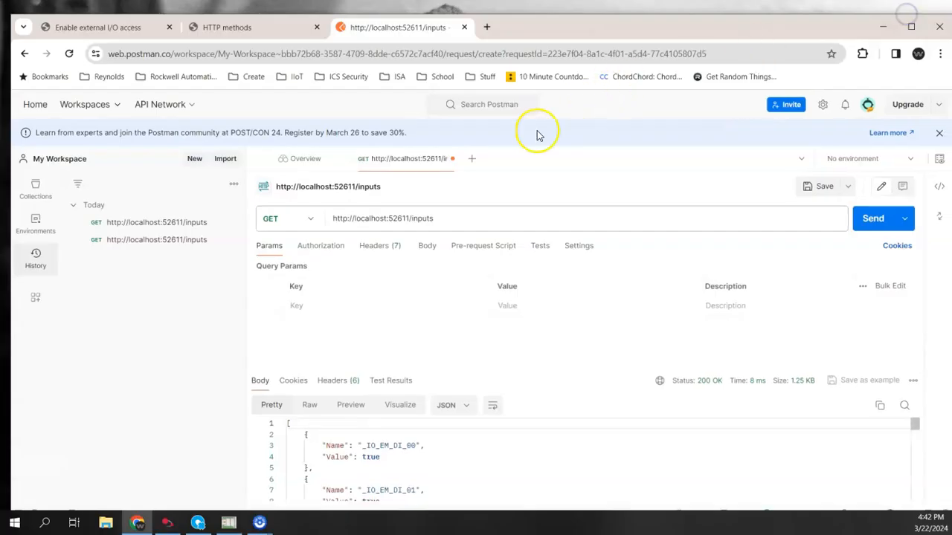
drag(696, 38, 677, 38)
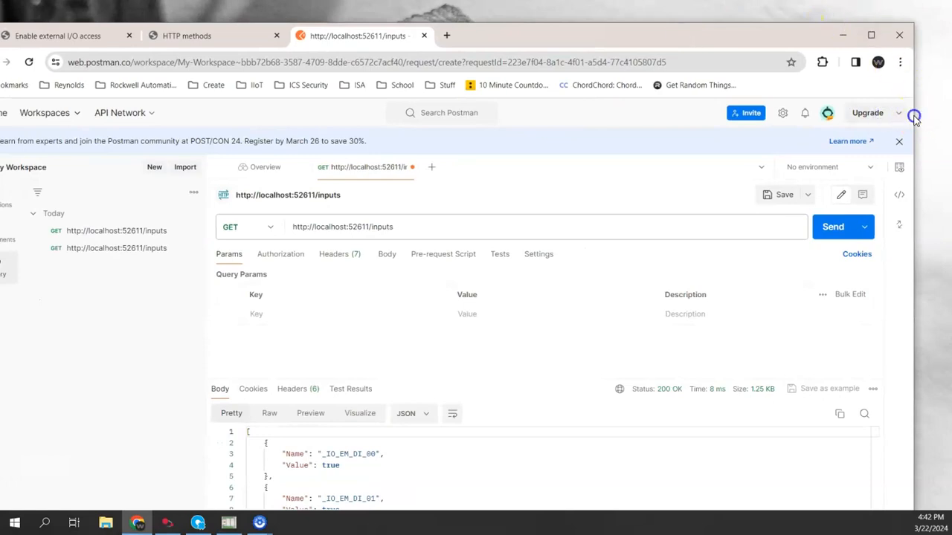
drag(912, 121, 732, 123)
drag(766, 154, 852, 42)
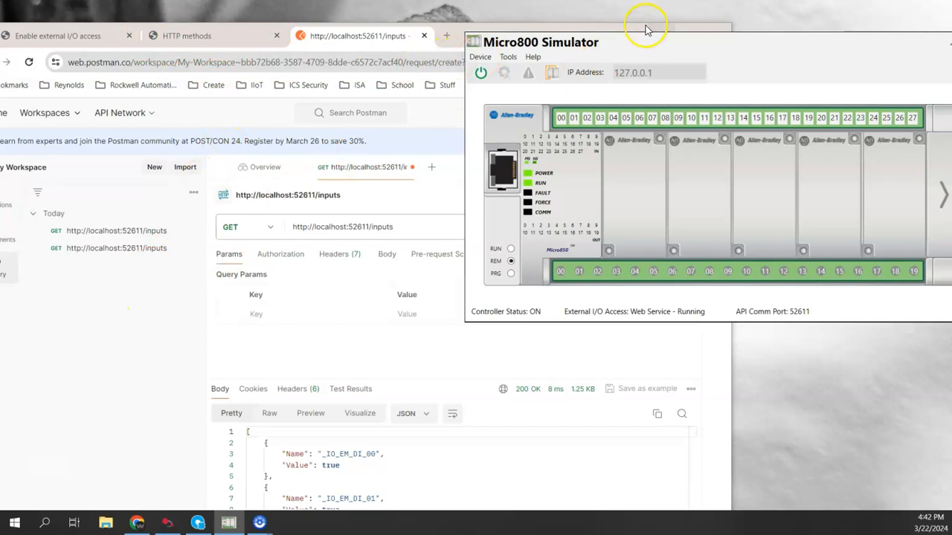
drag(629, 34, 516, 49)
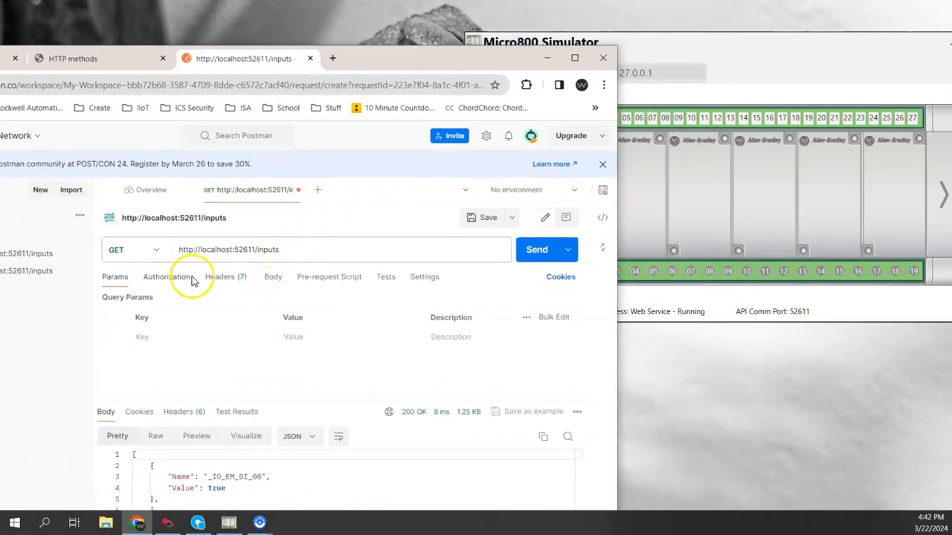
click(164, 255)
click(136, 298)
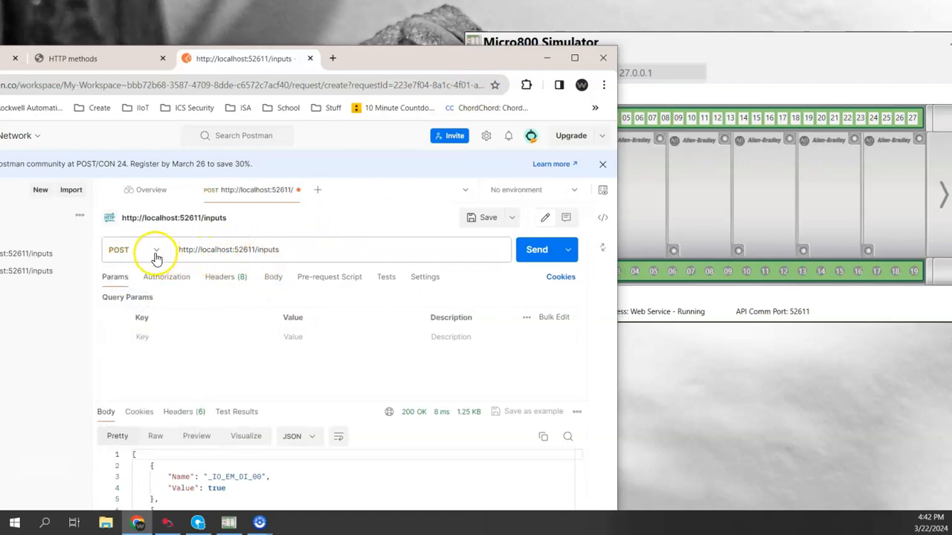
click(127, 251)
click(126, 282)
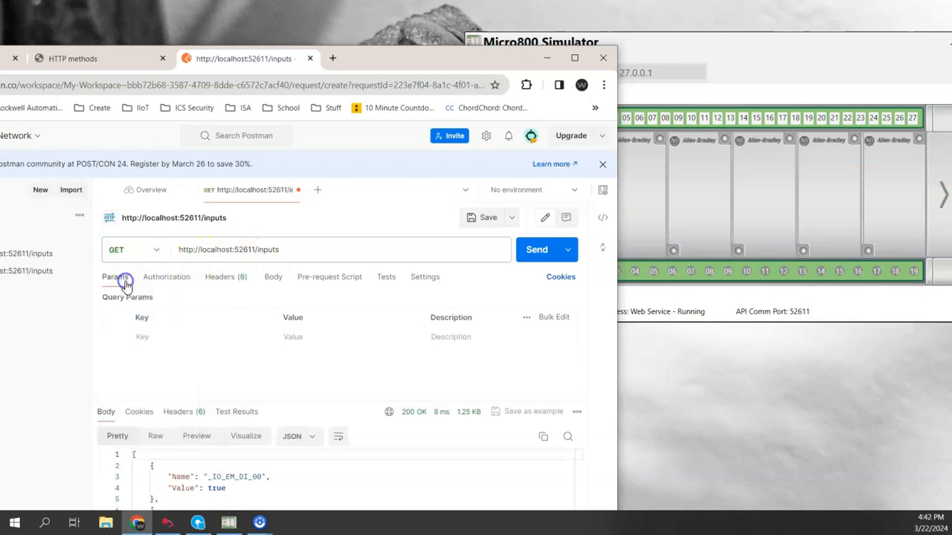
Change the request URL's endpoint to outputs and send the GET request to read the output values
double_click(266, 250)
text(i)
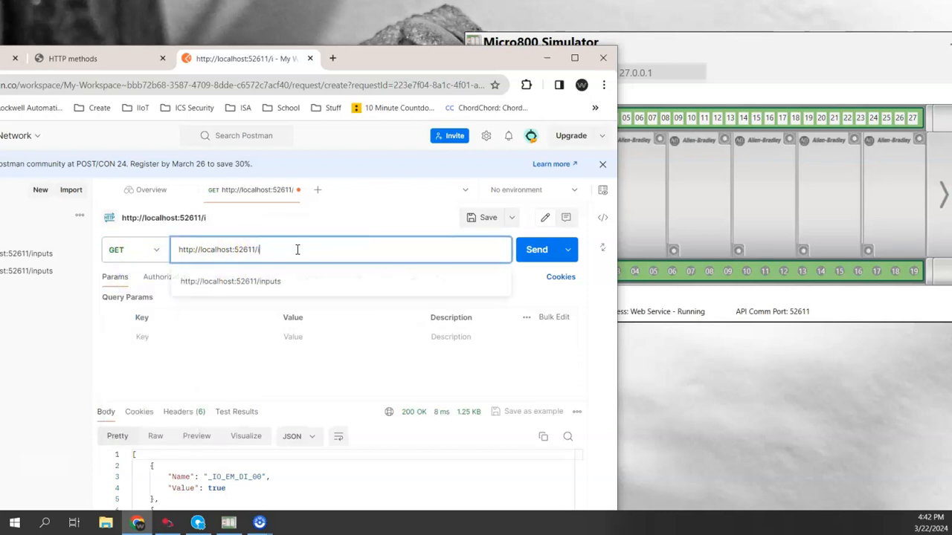
text(outputs)
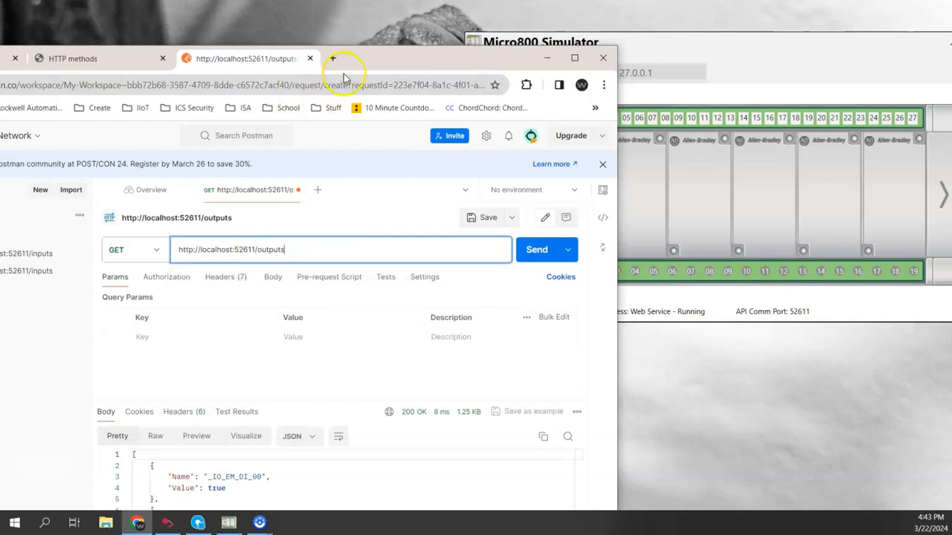
drag(344, 74, 438, 40)
click(630, 218)
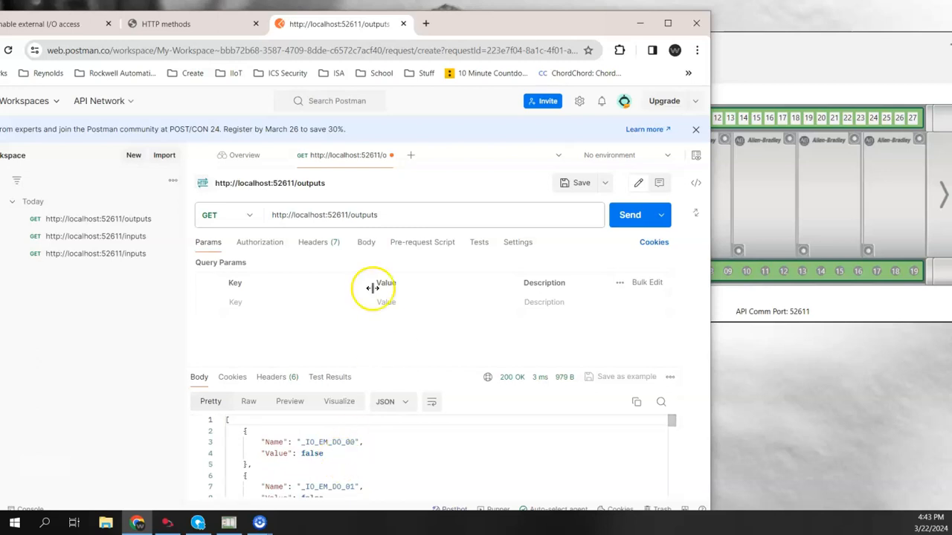
Change the request URL's endpoint back to inputs and send the GET request again
drag(352, 215, 393, 211)
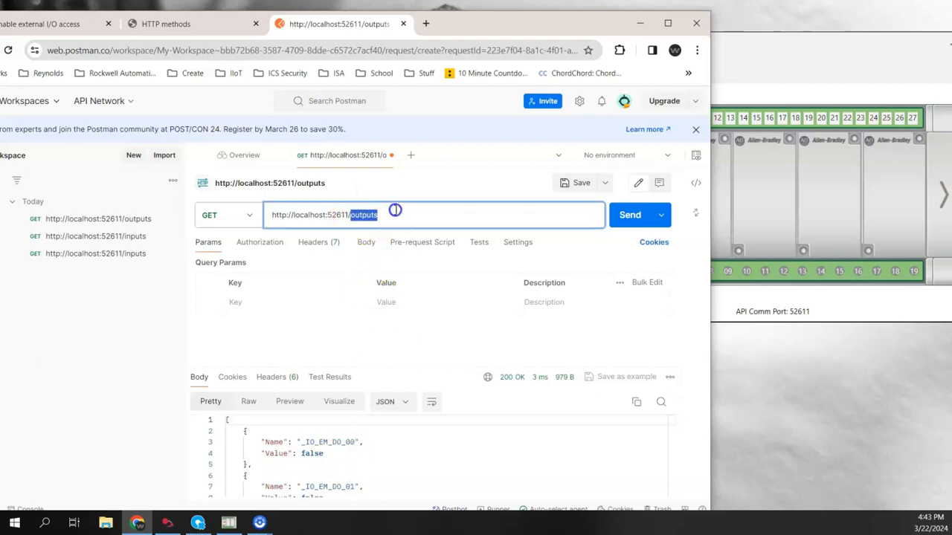
text(inp)
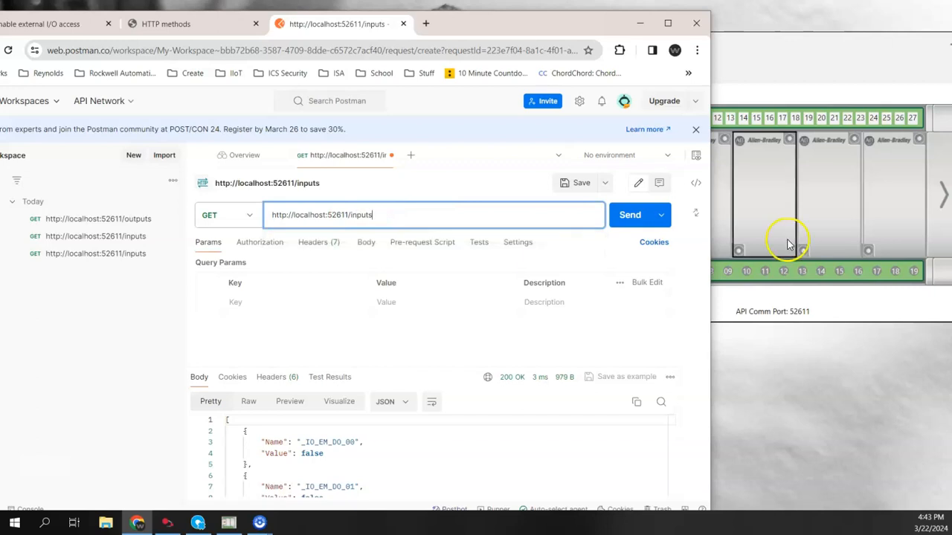
click(629, 217)
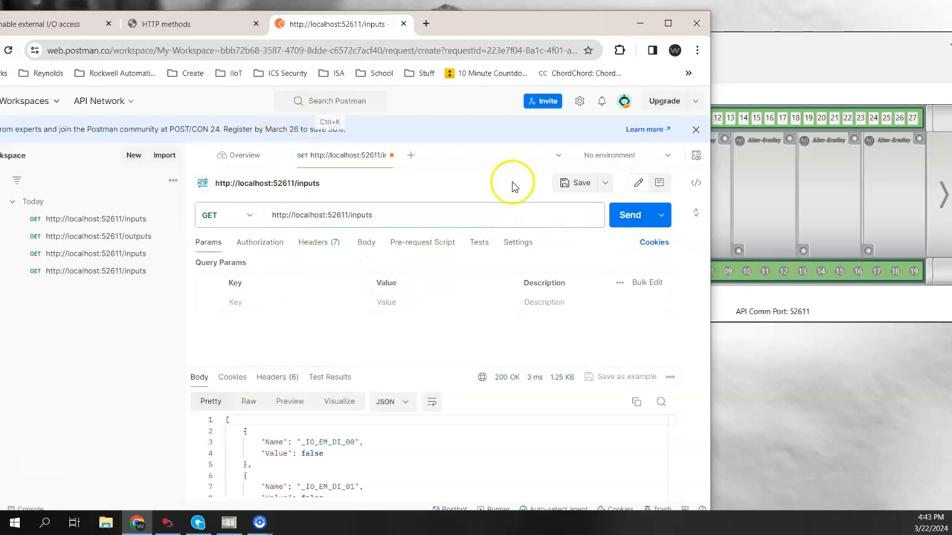
Copy the example POST body for configuring I/O input values from the Enable external I/O access help page
drag(616, 33, 756, 32)
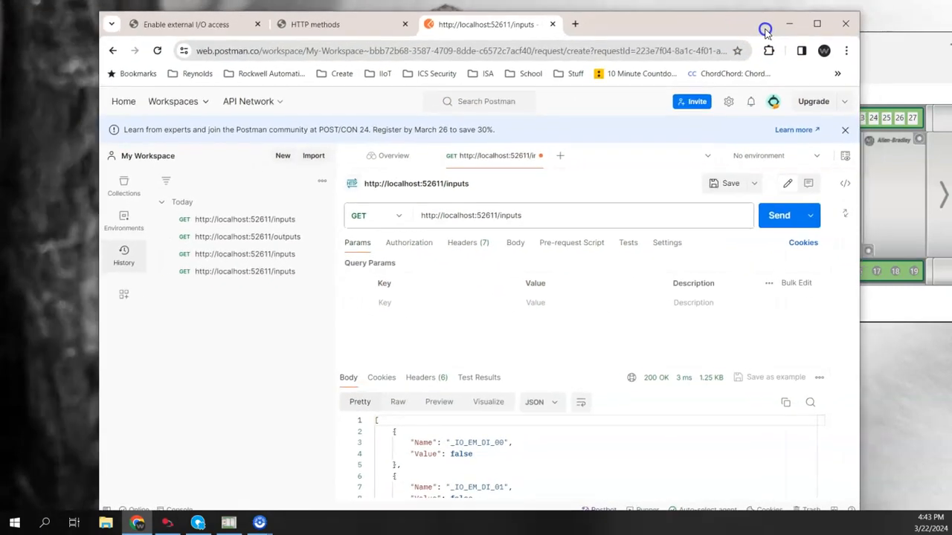
click(192, 25)
scroll(205, 259, down, 6)
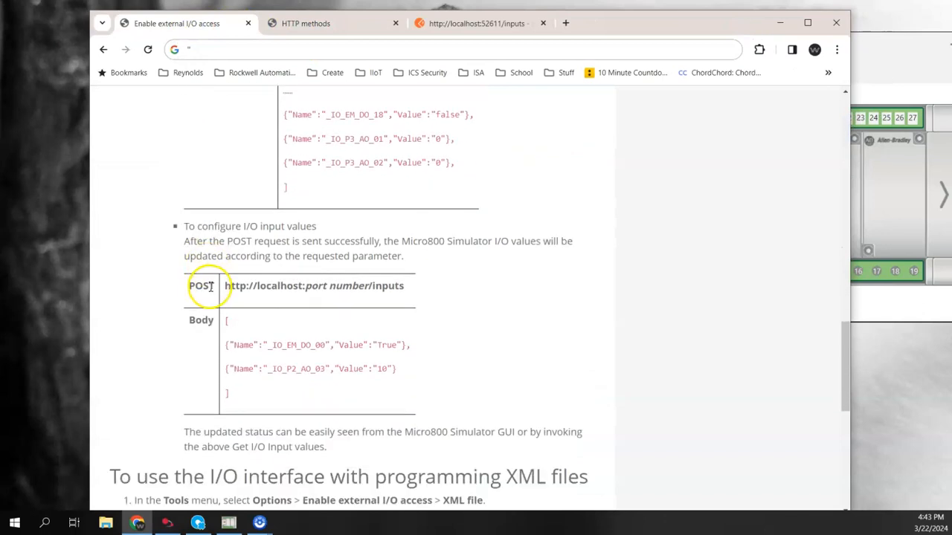
scroll(205, 290, down, 1)
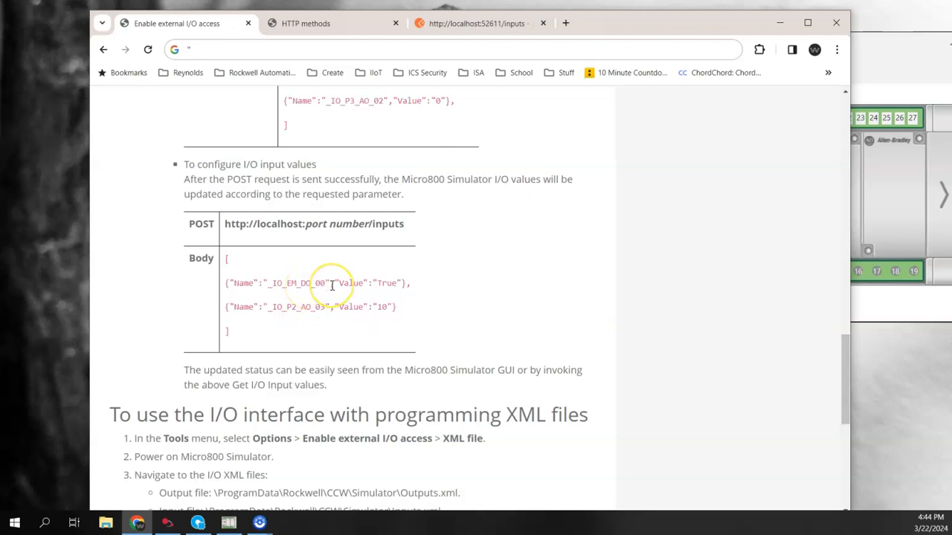
drag(233, 335, 223, 262)
right_click(240, 280)
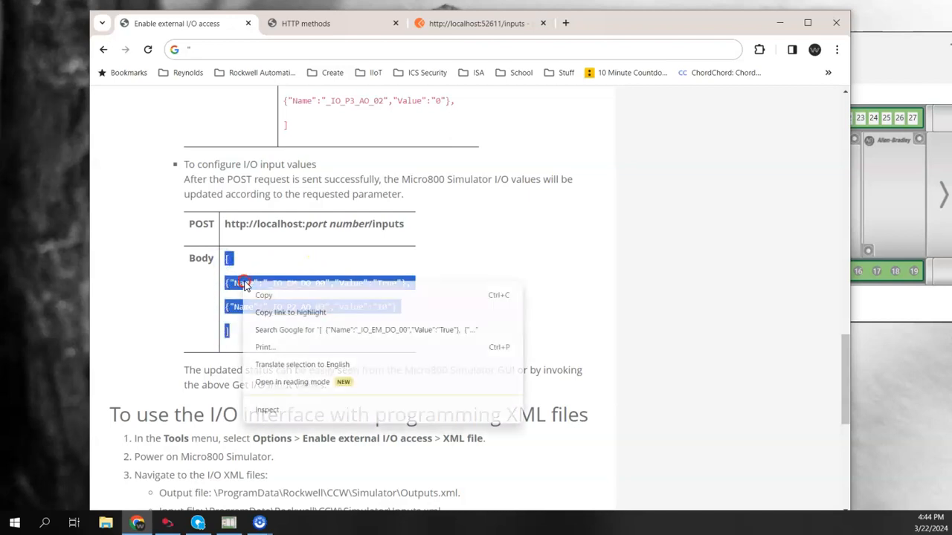
click(264, 297)
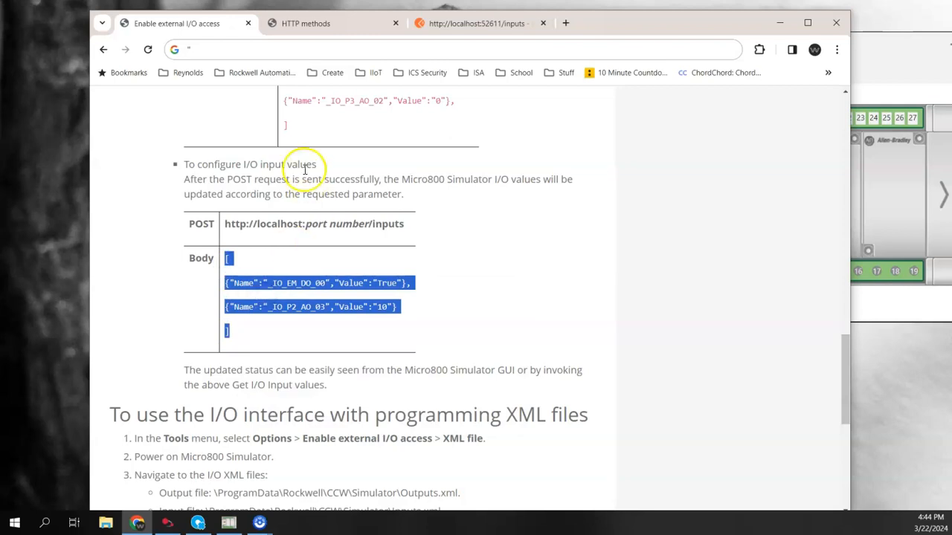
Return to the Postman inputs request and change its method to POST
drag(631, 19, 601, 45)
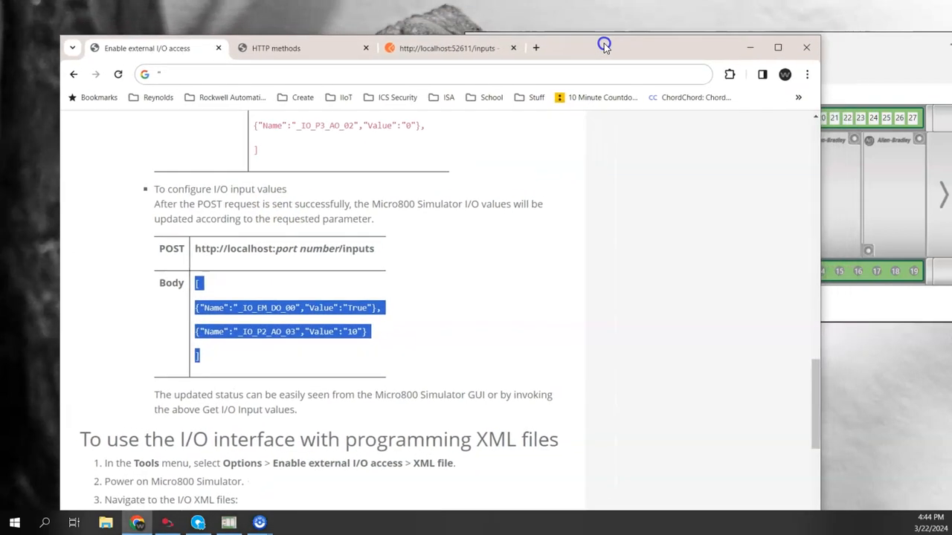
click(467, 52)
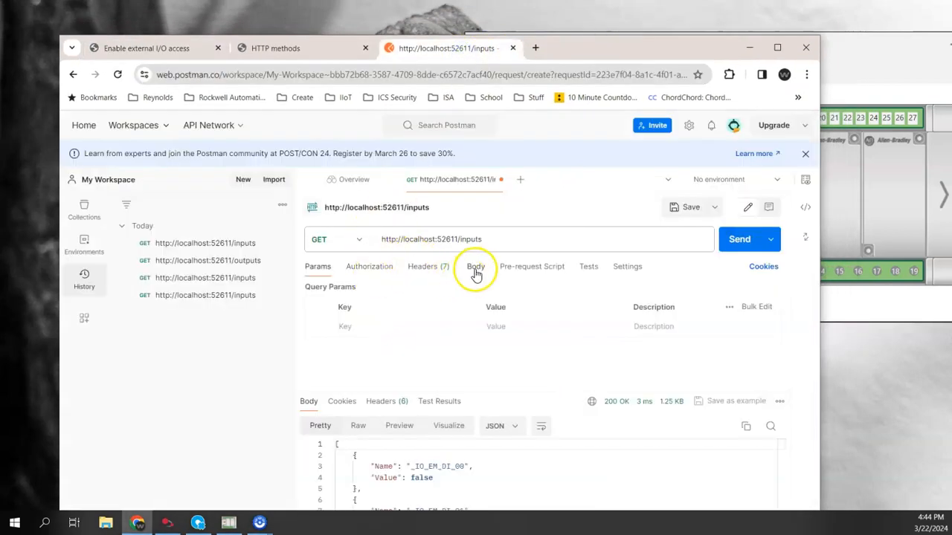
drag(662, 48, 657, 32)
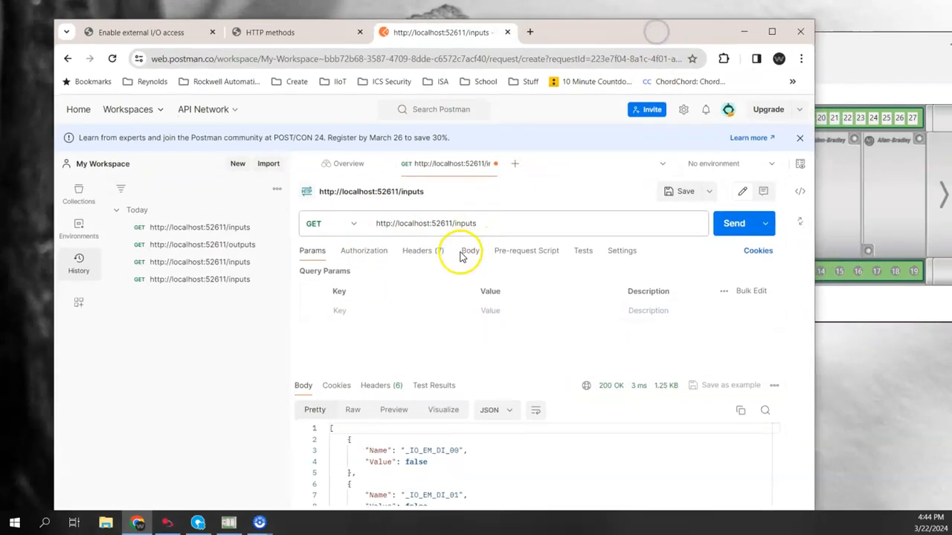
click(350, 225)
click(328, 272)
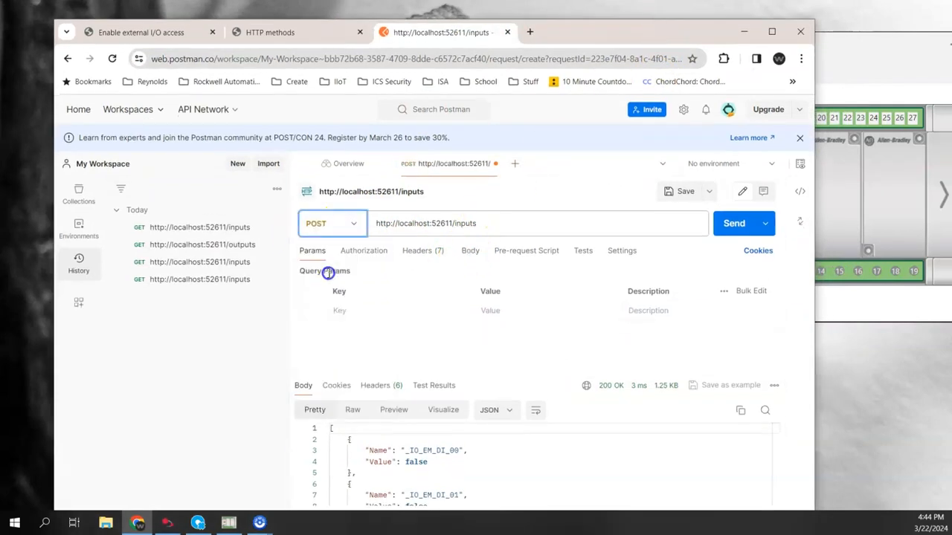
Set the POST request's body to raw JSON and paste the copied example body into it
click(470, 252)
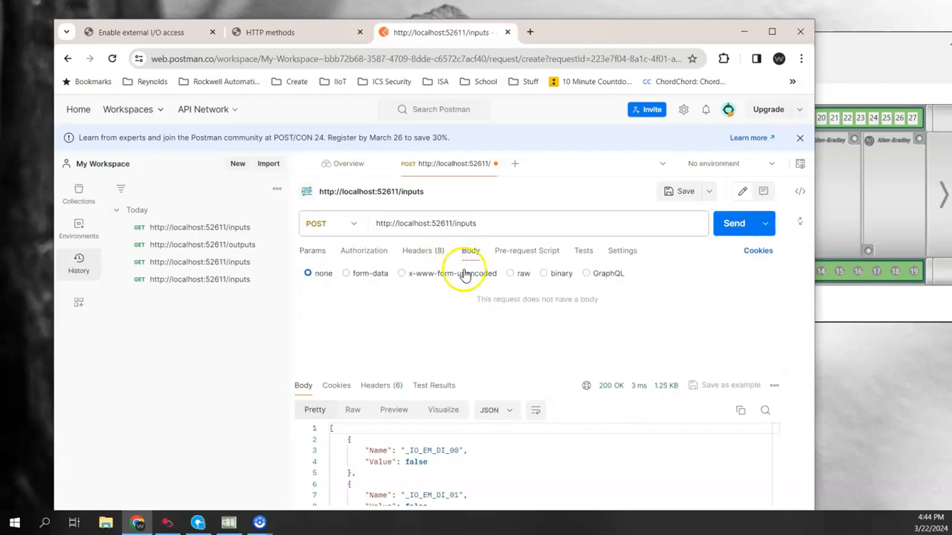
click(517, 275)
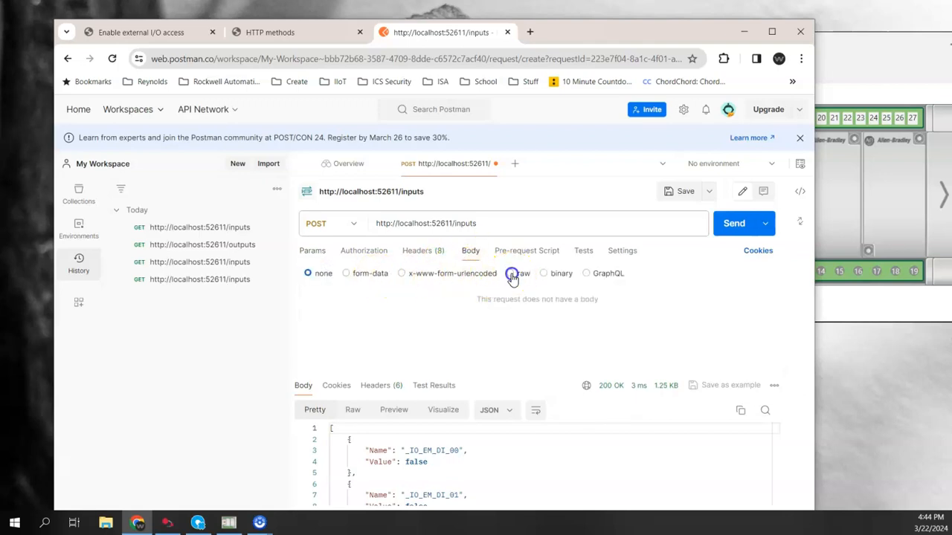
click(349, 298)
click(650, 275)
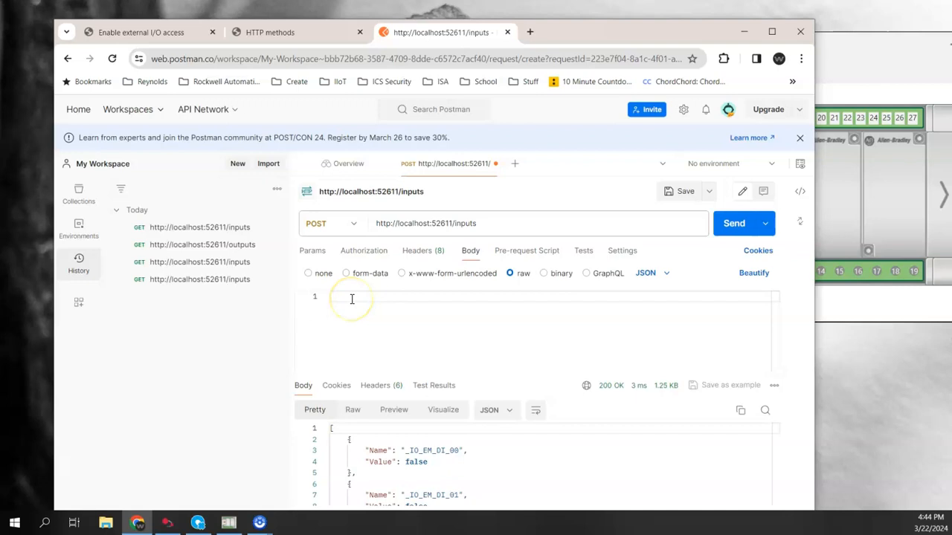
key(ctrl+v)
Delete the _IO_P2_AO_03 entry and the comma before it from the POST request's JSON body
drag(333, 341, 491, 342)
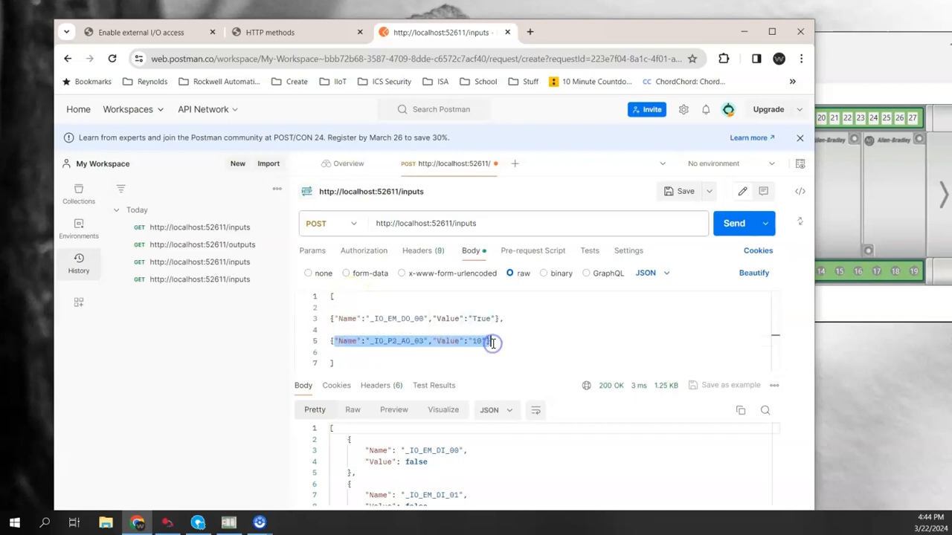
key(BackSpace)
key(BackSpace)
key(BackSpace)
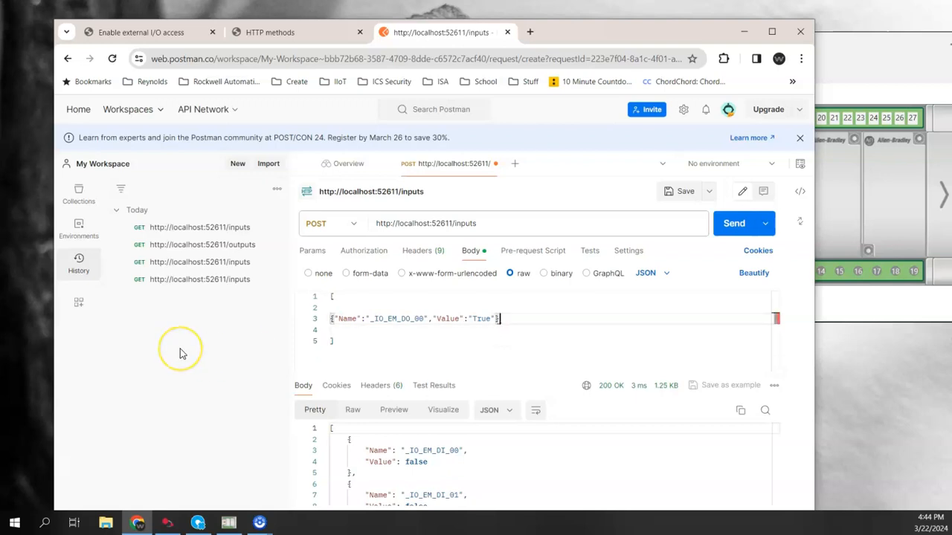
Change the remaining body entry's name from the digital output to the digital input _IO_EM_DI_00
double_click(409, 320)
click(409, 320)
key(BackSpace)
text(I)
key(Right)
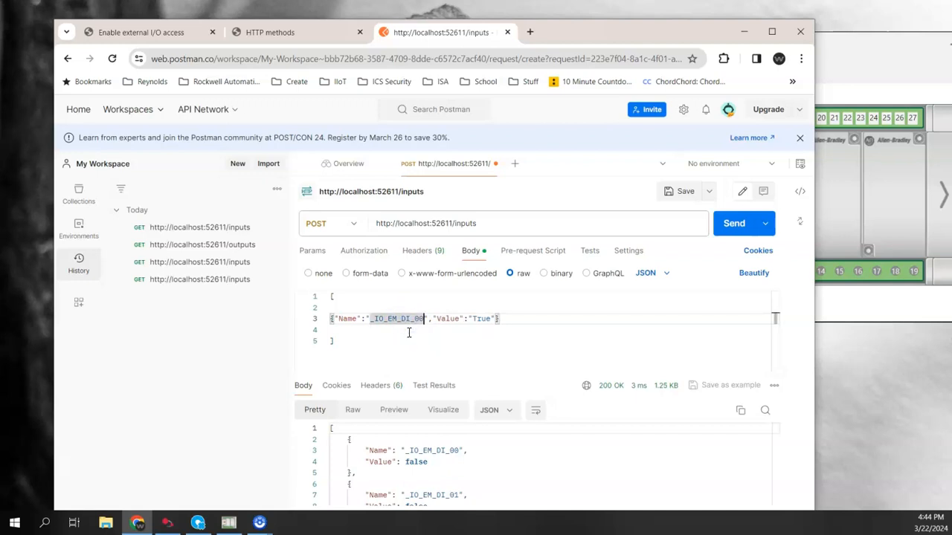
double_click(408, 320)
Arrange the browser and Micro800 Simulator windows side by side and send the POST request with _IO_EM_DI_00 set to True
drag(672, 34, 591, 23)
drag(763, 52, 950, 51)
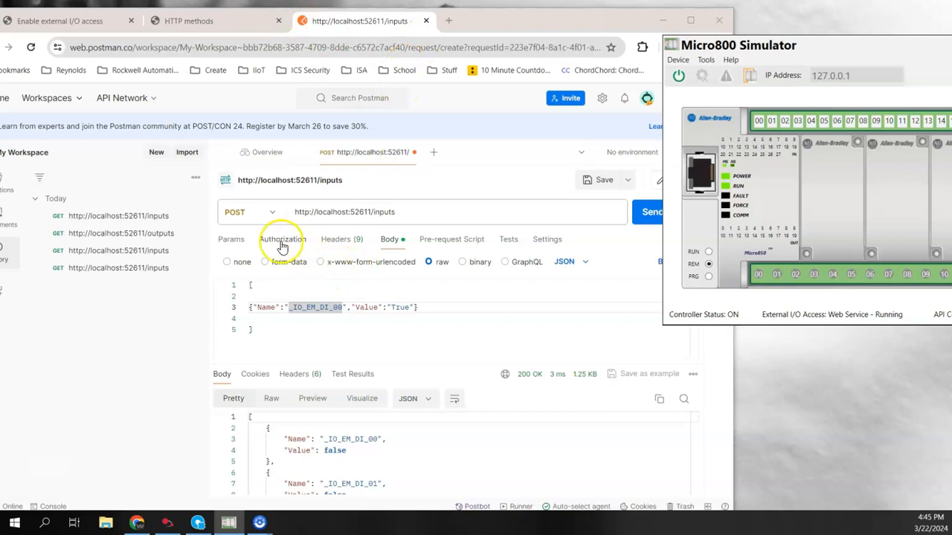
click(647, 212)
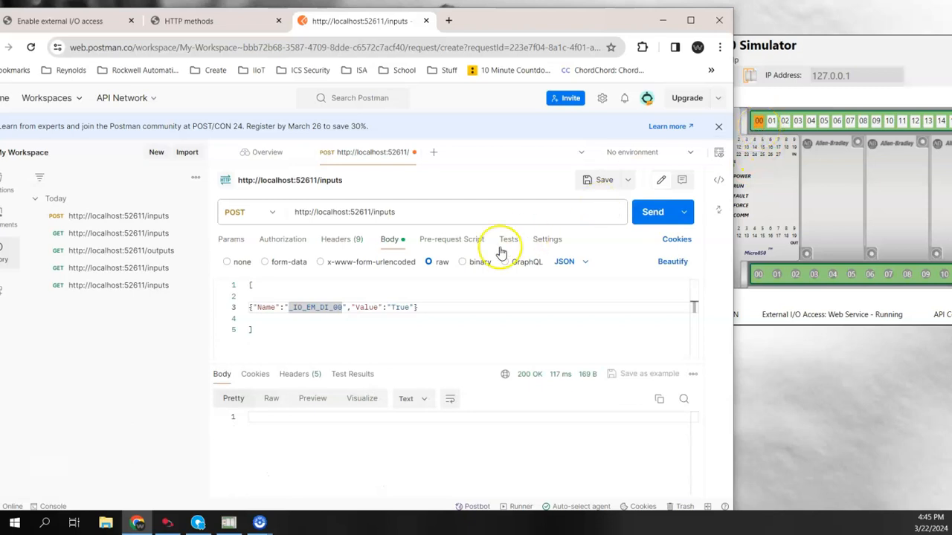
Set _IO_EM_DI_00's value to False, send the POST request again, and bring the whole Micro800 Simulator window into view
double_click(396, 307)
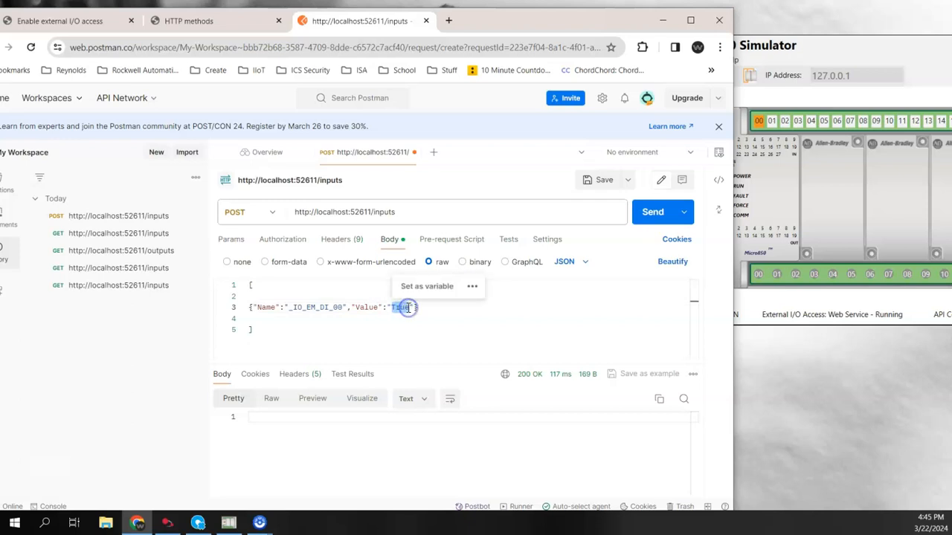
text(Fals)
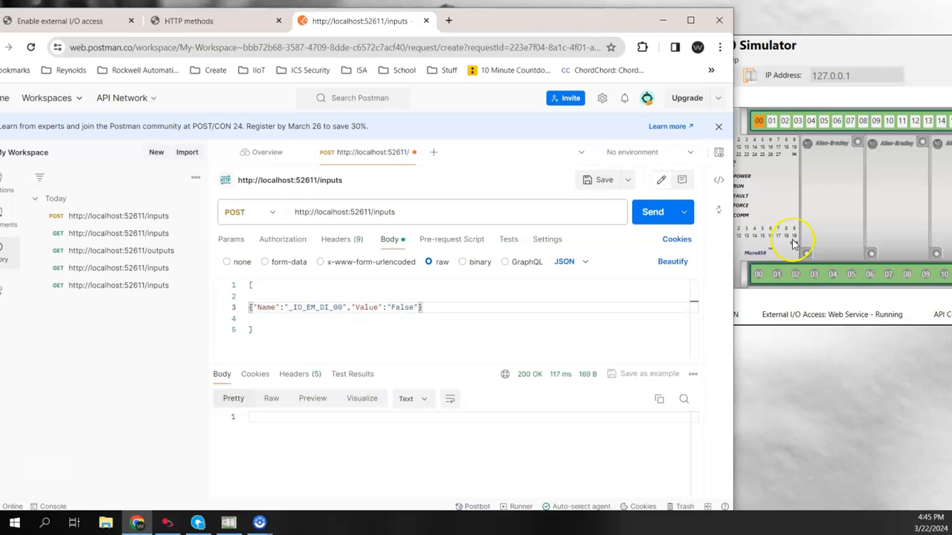
click(649, 212)
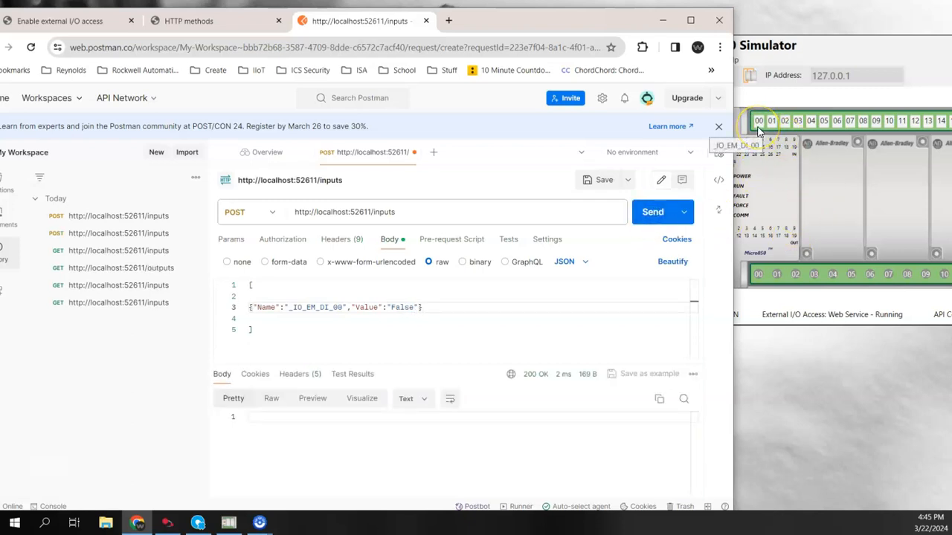
drag(835, 43, 437, 85)
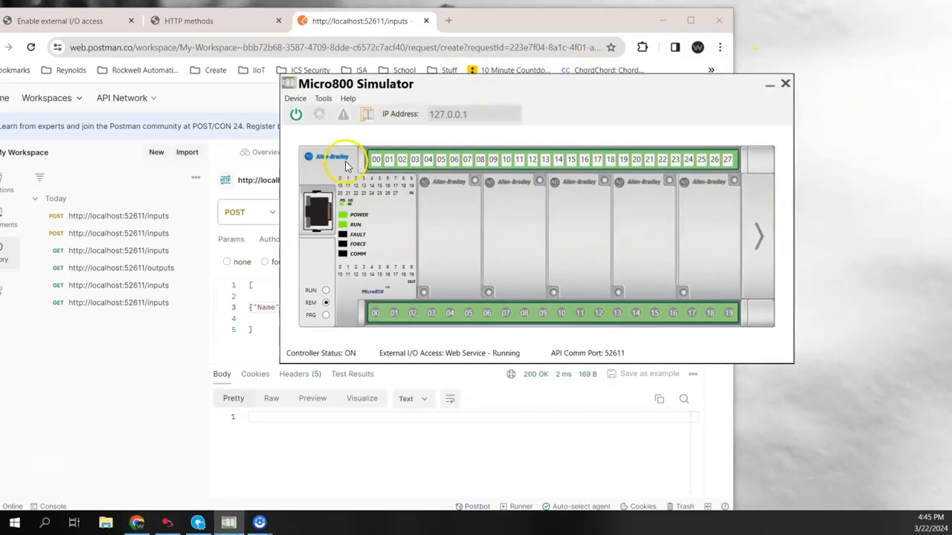
drag(587, 89, 743, 124)
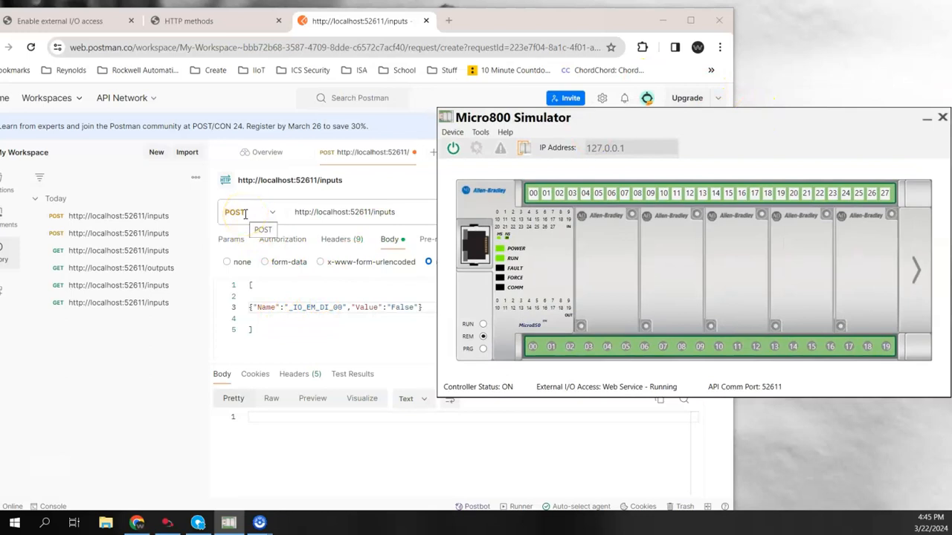
Duplicate the _IO_EM_DI_00 entry on a new line of the JSON body, separating the two entries with a comma
click(340, 308)
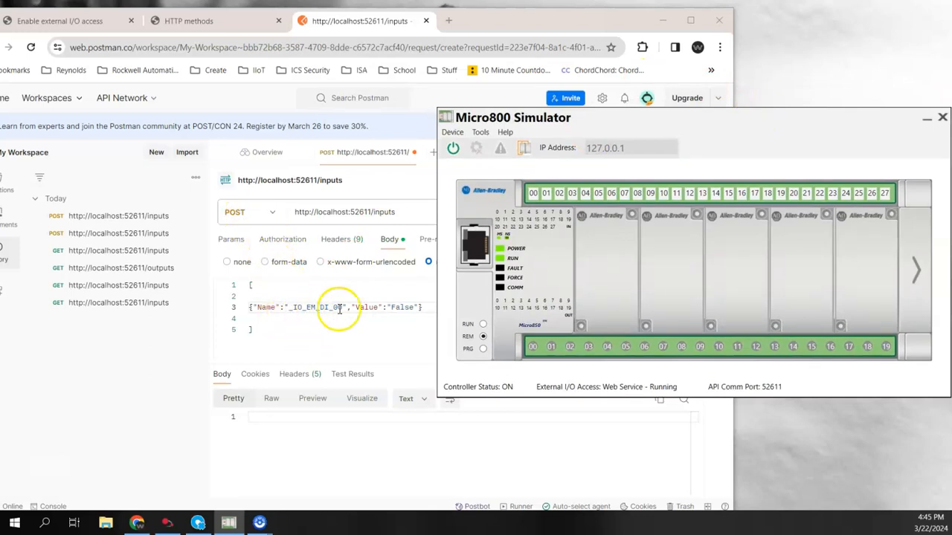
click(425, 308)
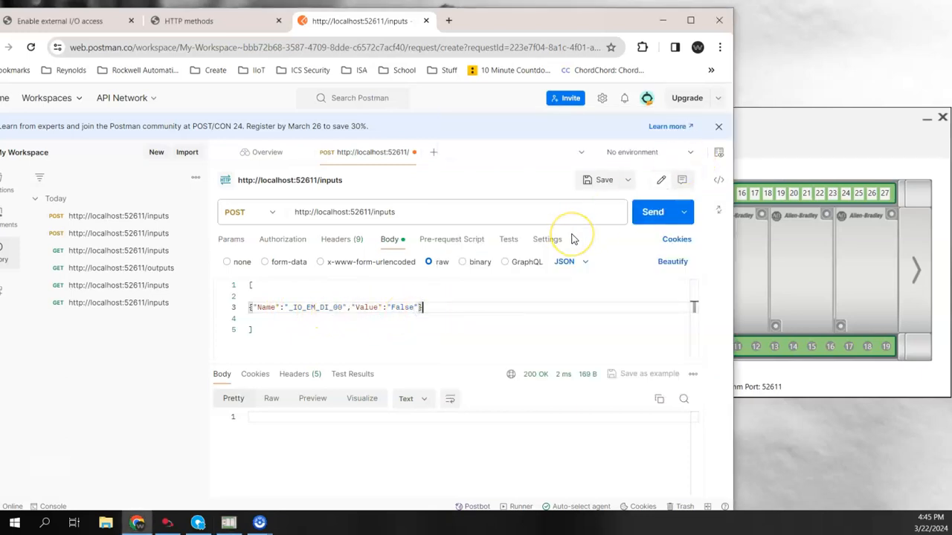
key(Return)
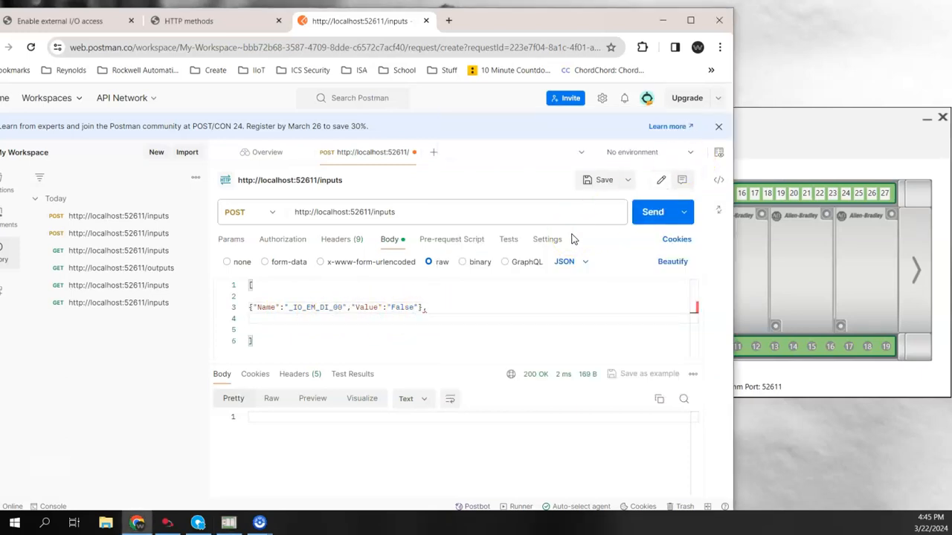
click(249, 307)
click(306, 307)
drag(421, 308, 262, 305)
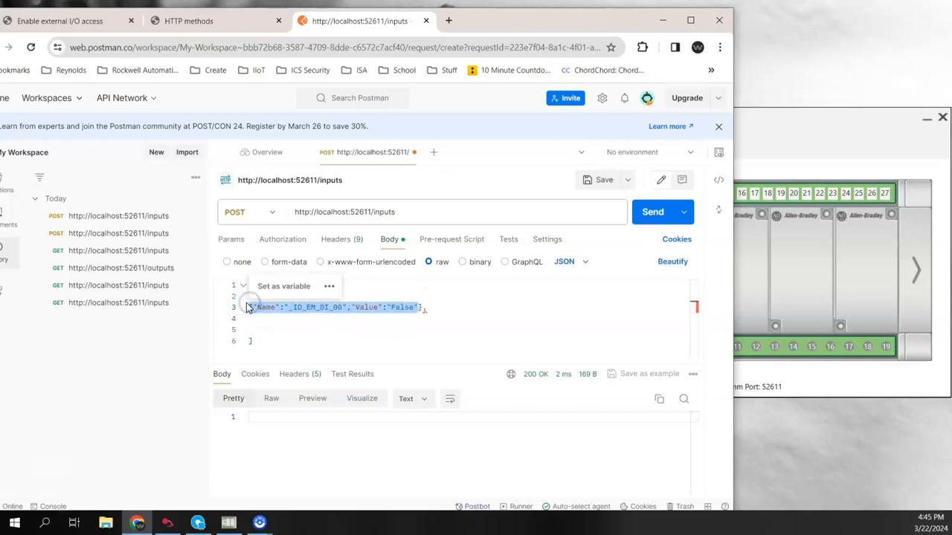
click(262, 320)
key(ctrl+v)
click(294, 322)
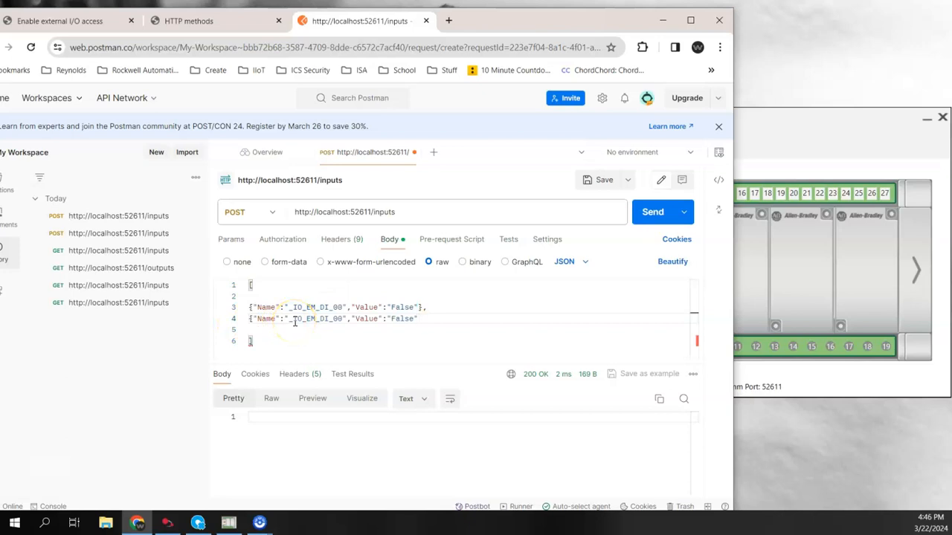
Rename the second body entry to _IO_EM_DI_02
click(332, 319)
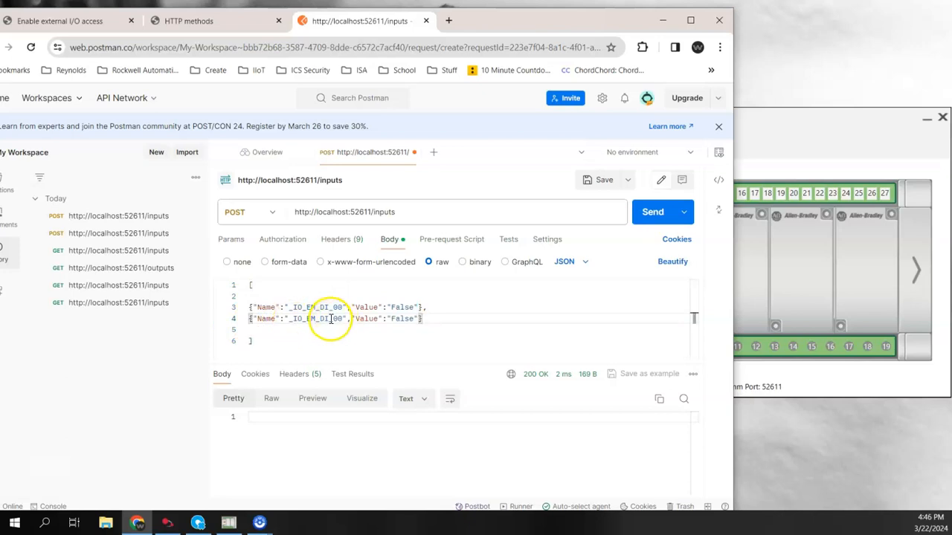
double_click(341, 320)
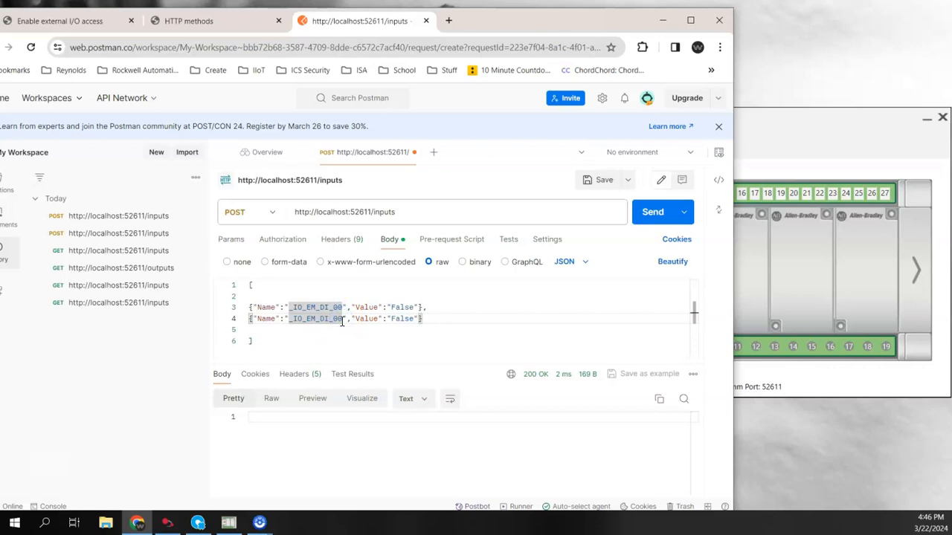
key(Right)
key(BackSpace)
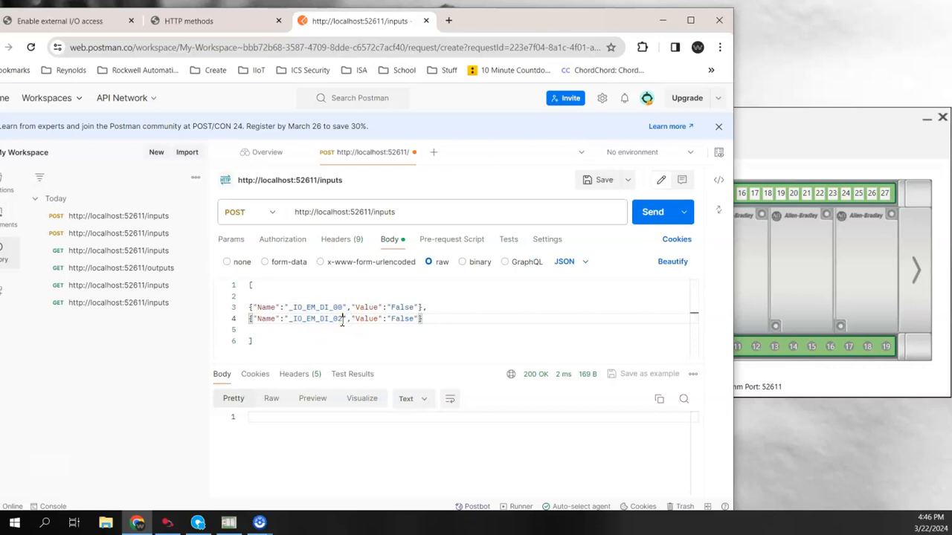
Set the values of both _IO_EM_DI_00 and _IO_EM_DI_02 to True in the request body
double_click(411, 307)
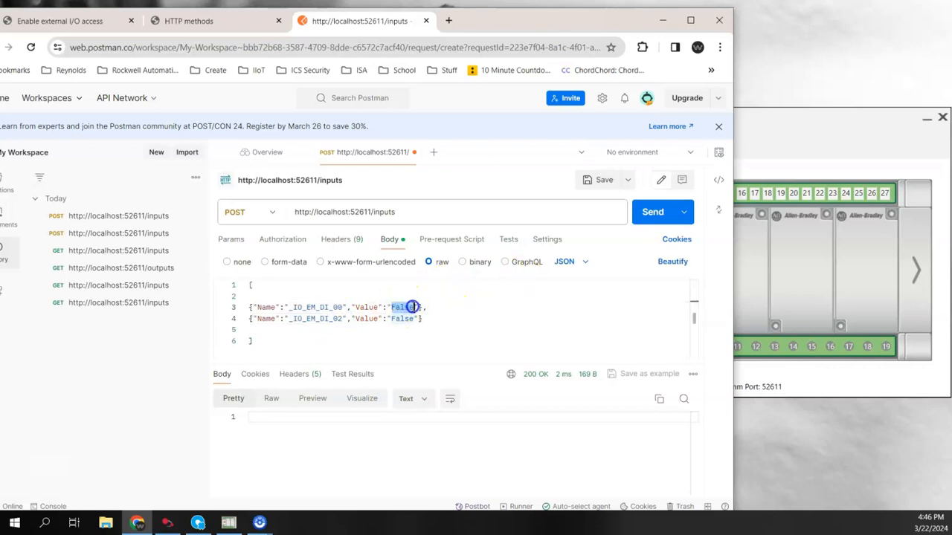
text(Tru)
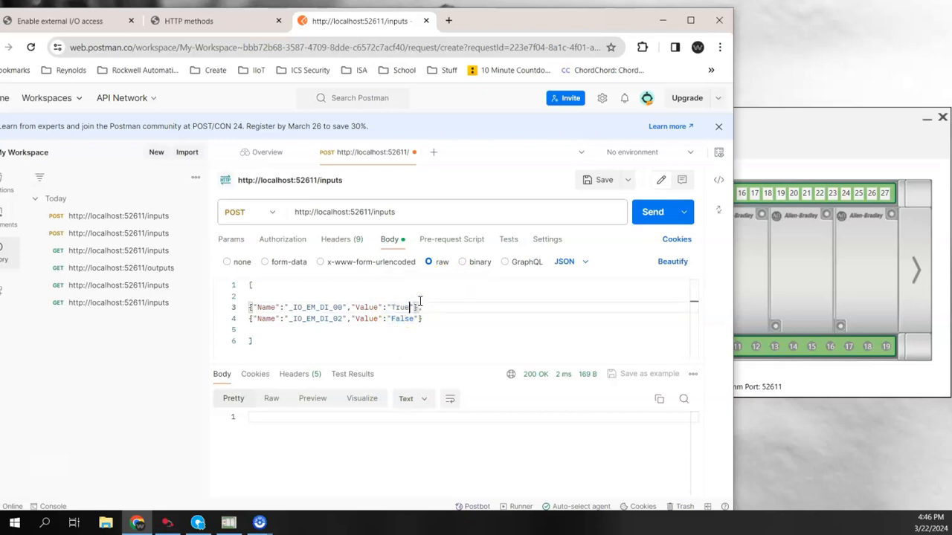
double_click(409, 318)
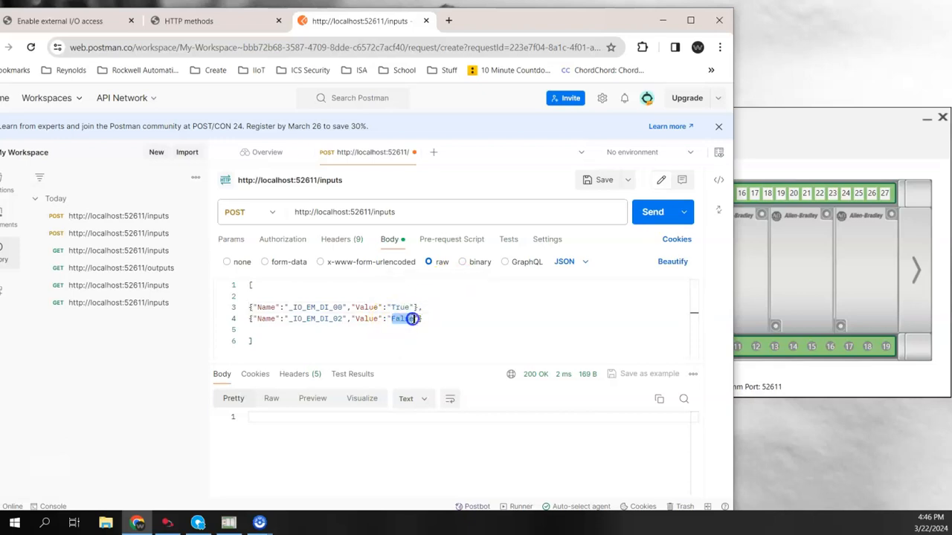
text(True)
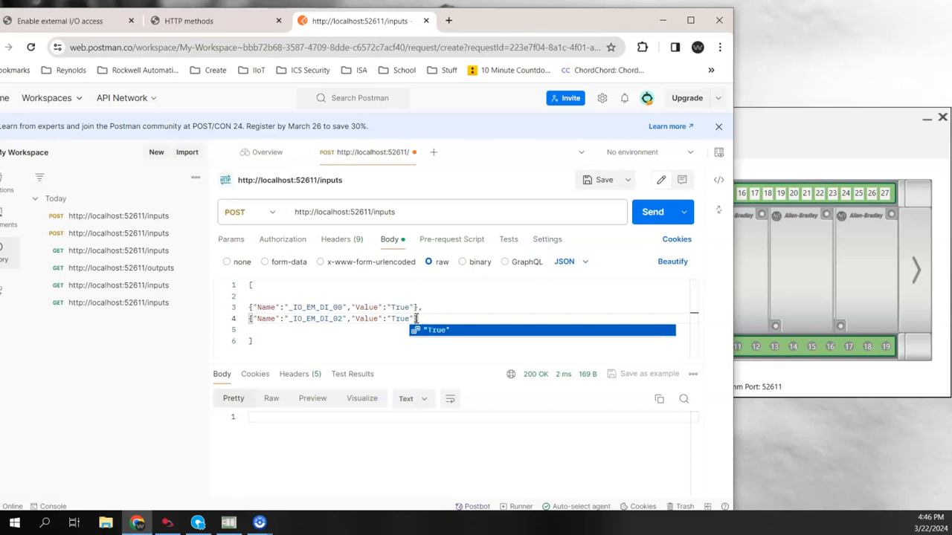
Rearrange the windows so the simulator's inputs can be seen beside Postman and send the two-input POST request
drag(788, 116, 950, 64)
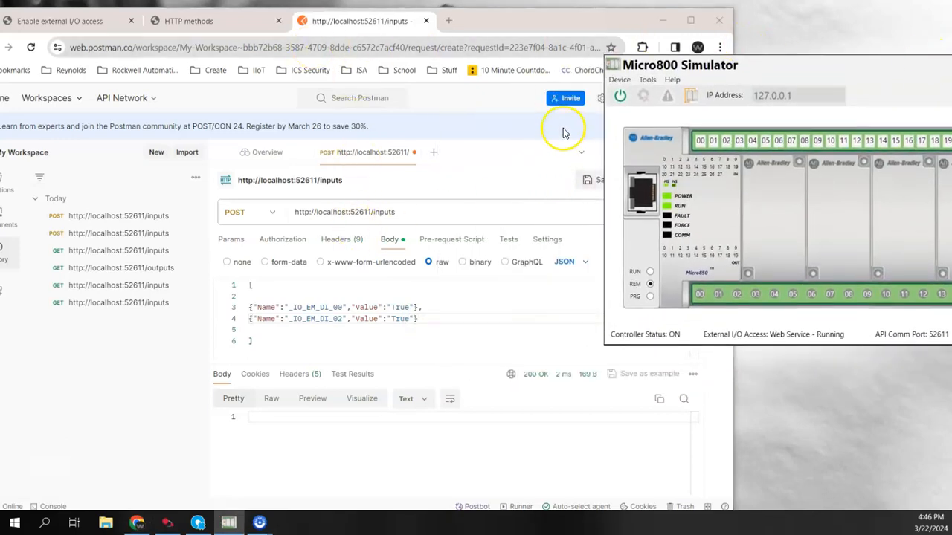
click(616, 20)
drag(635, 24, 592, 24)
click(610, 212)
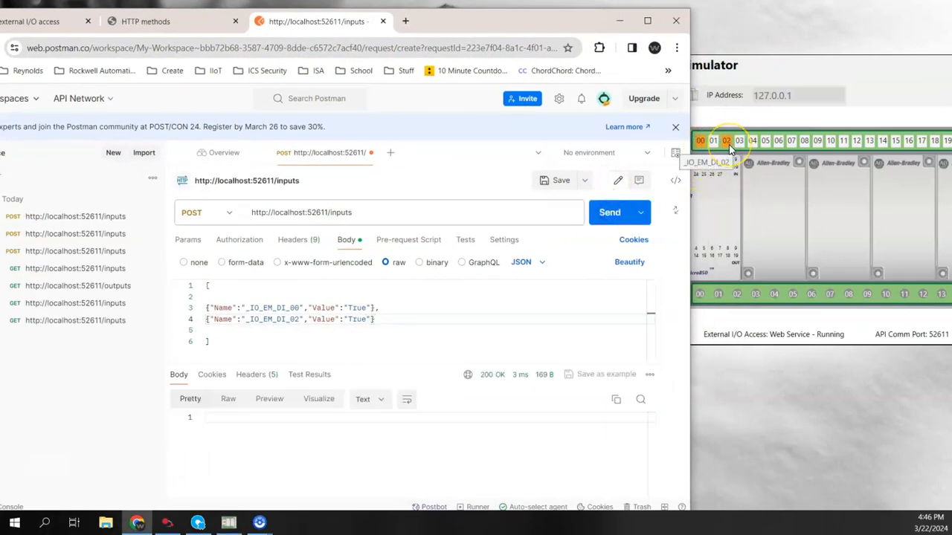
Set both _IO_EM_DI_00 and _IO_EM_DI_02 to False, send the POST request, and bring the full simulator window into view
double_click(360, 307)
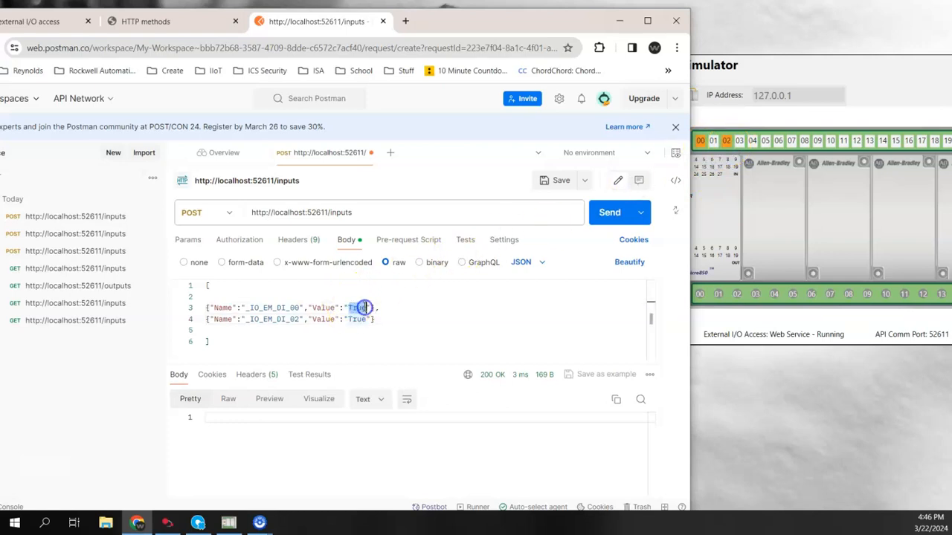
text(Fals)
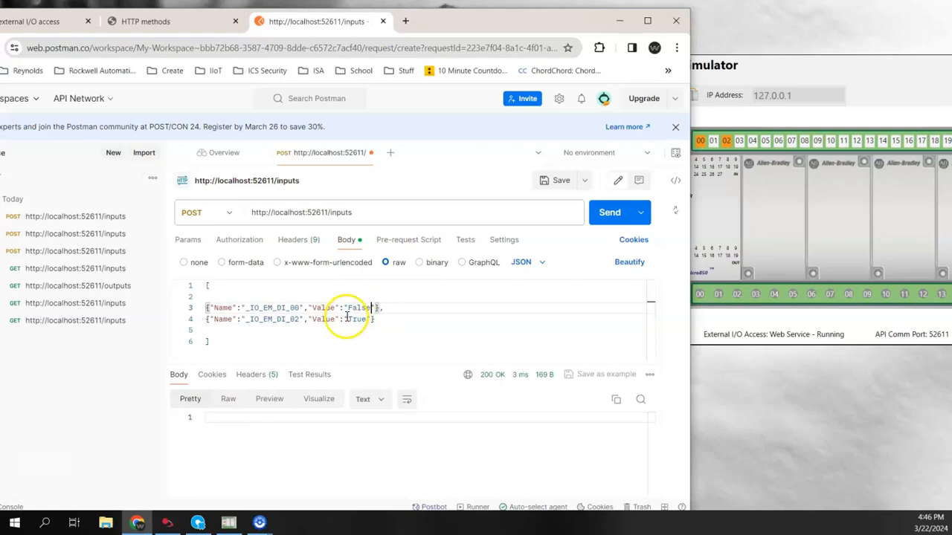
click(347, 319)
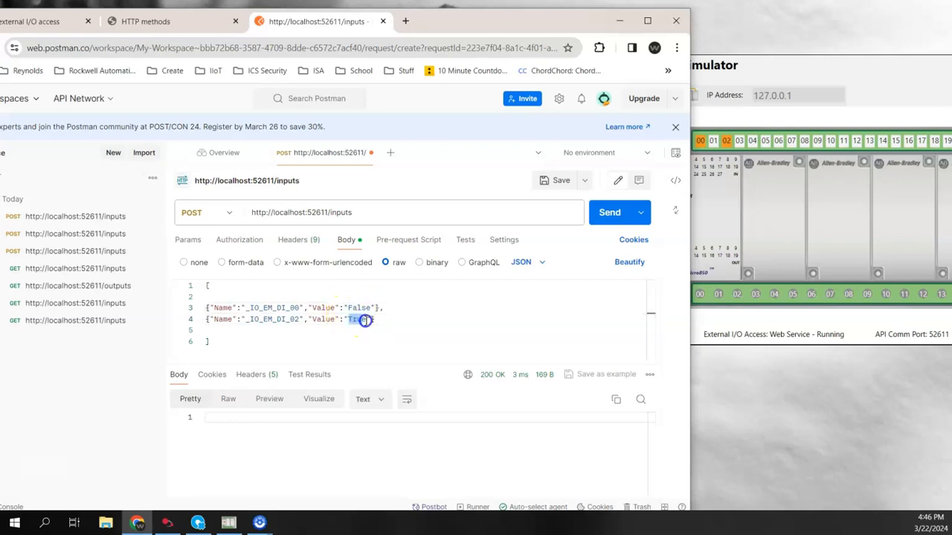
text(False)
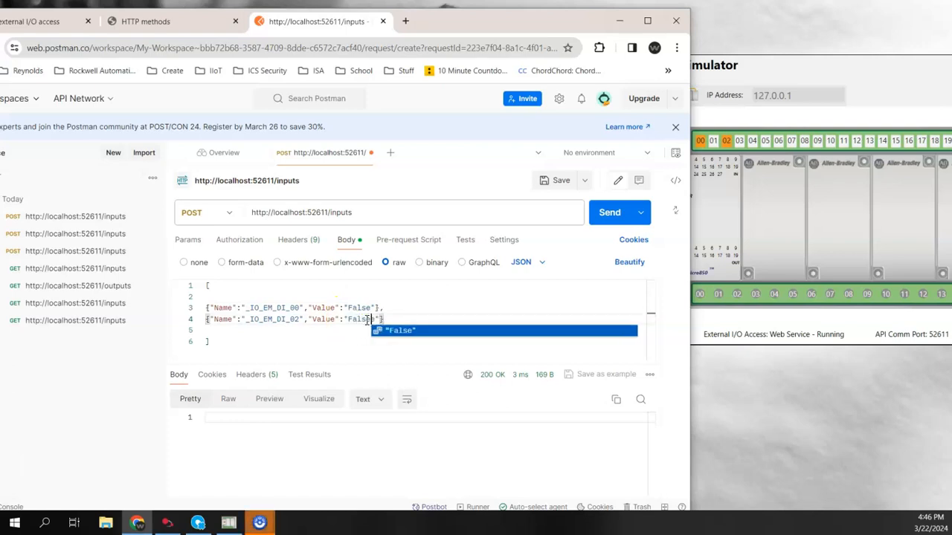
click(607, 212)
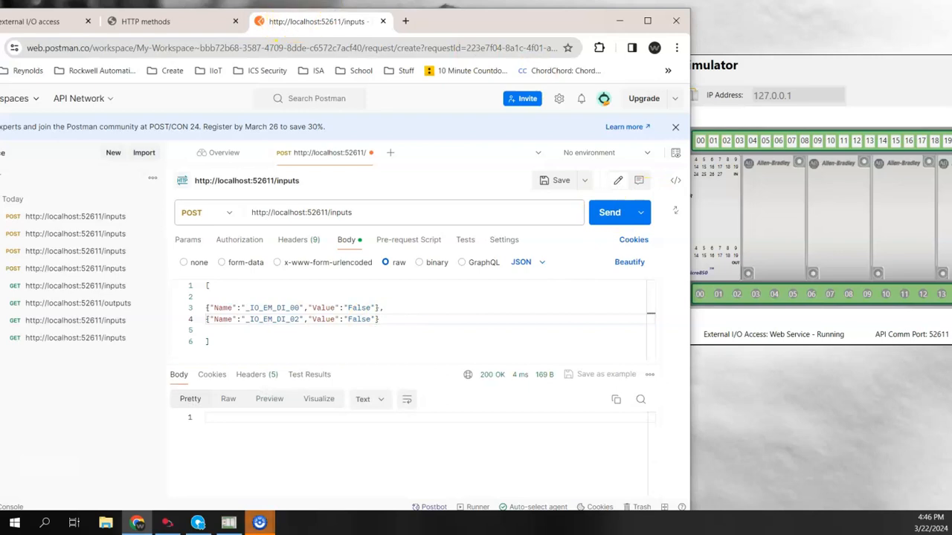
drag(799, 71, 375, 142)
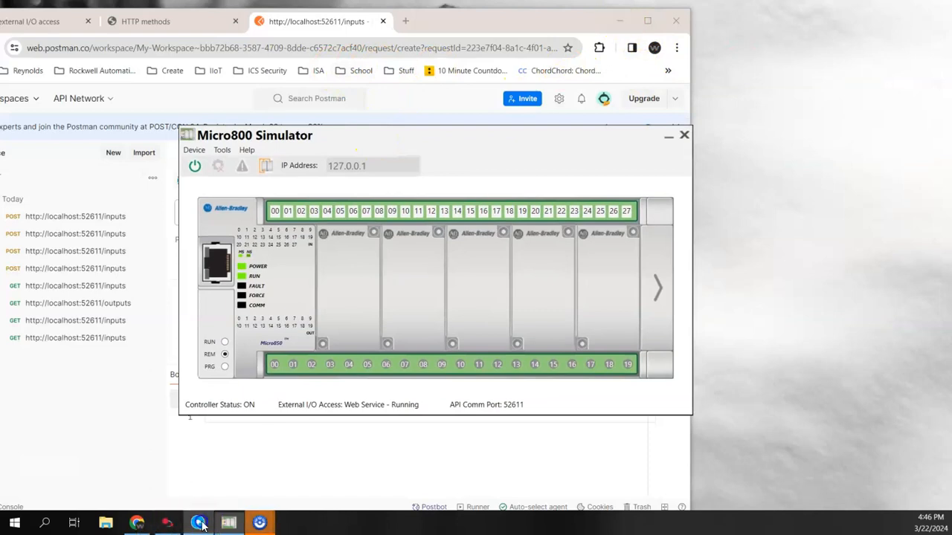
Switch to the FT Optix project and replace the port number placeholder in the MainWindow URL label with 52611
drag(0, 33, 579, 48)
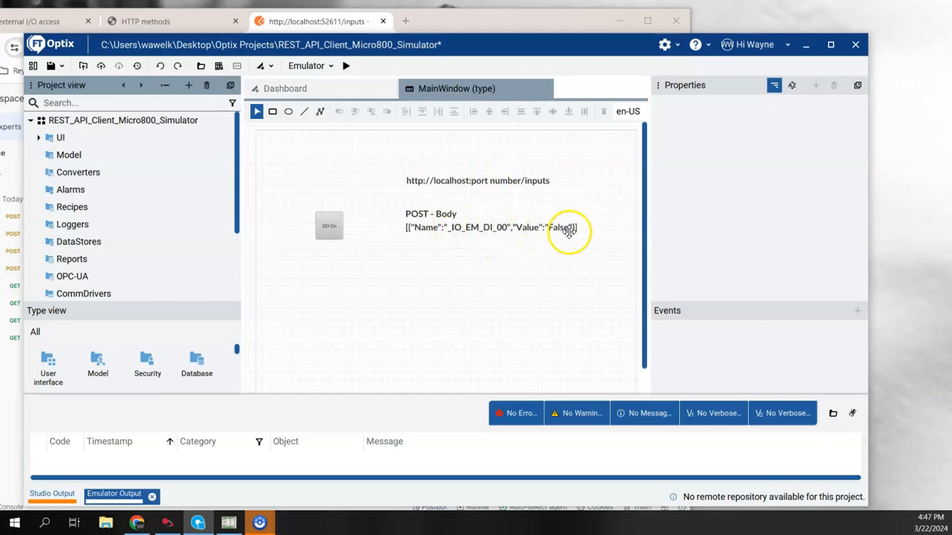
click(483, 182)
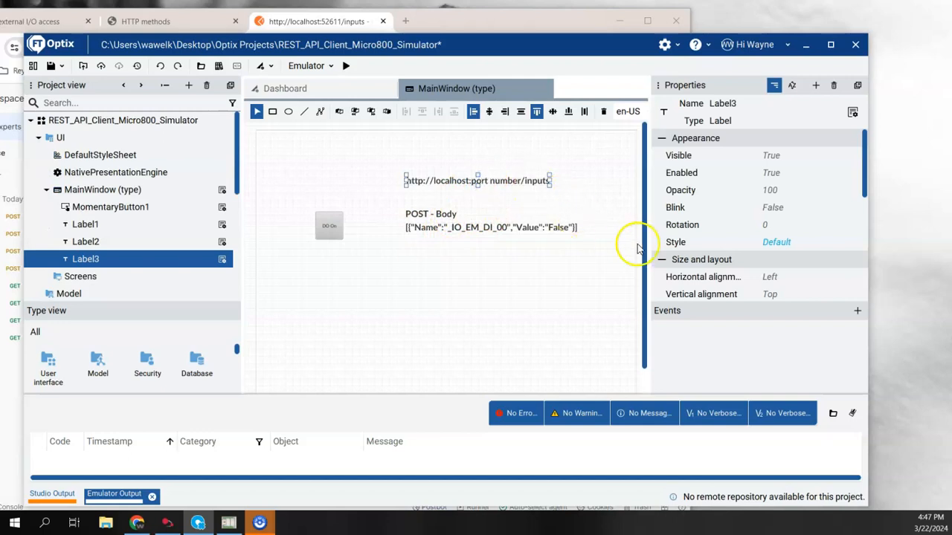
scroll(768, 257, down, 3)
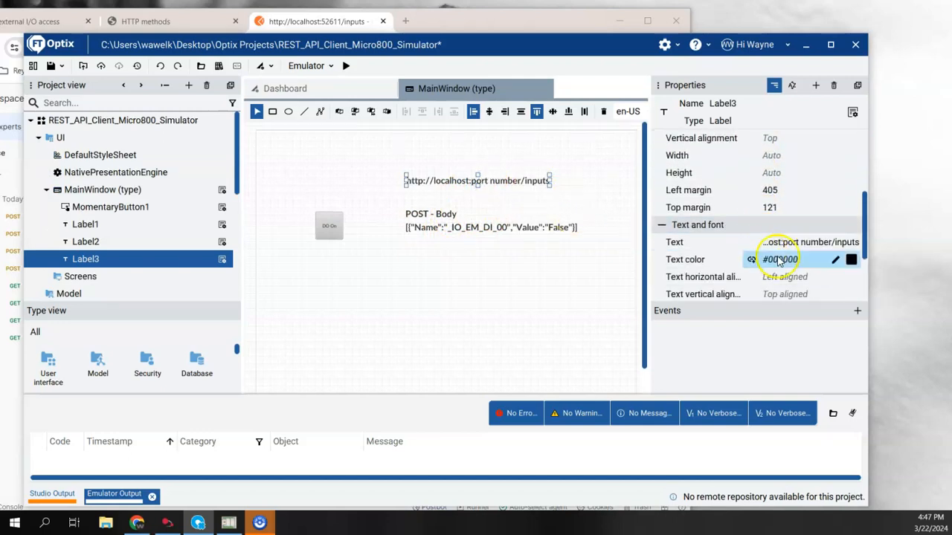
click(854, 244)
click(829, 244)
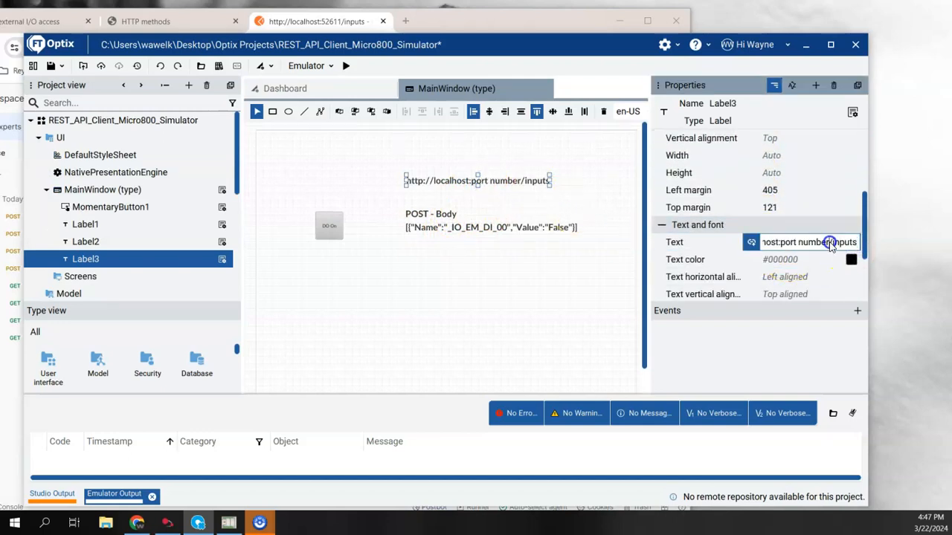
key(BackSpace)
key(BackSpace)
key(BackSpace)
key(BackSpace)
key(BackSpace)
key(BackSpace)
key(Return)
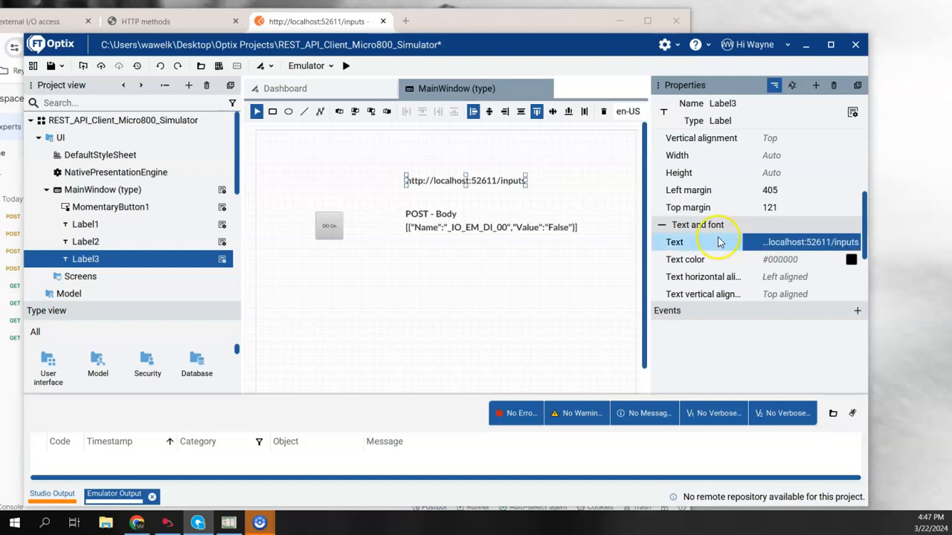
Examine the properties and available events of the DO On momentary button in MainWindow
click(331, 227)
click(332, 227)
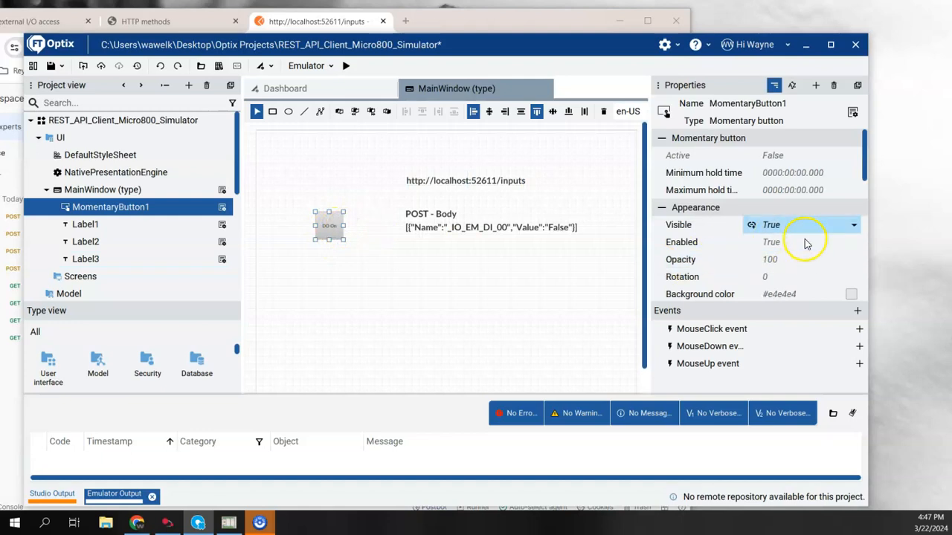
scroll(788, 297, down, 1)
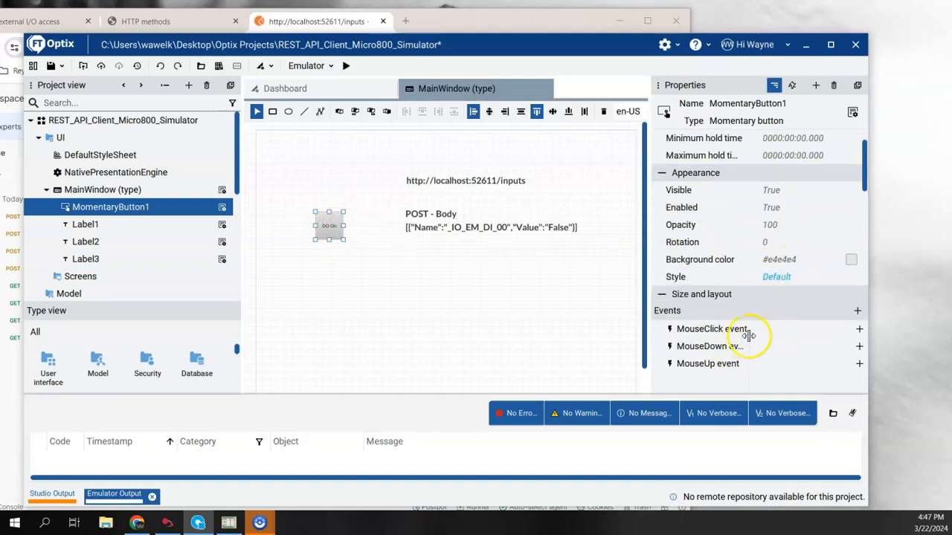
scroll(788, 298, up, 1)
click(455, 288)
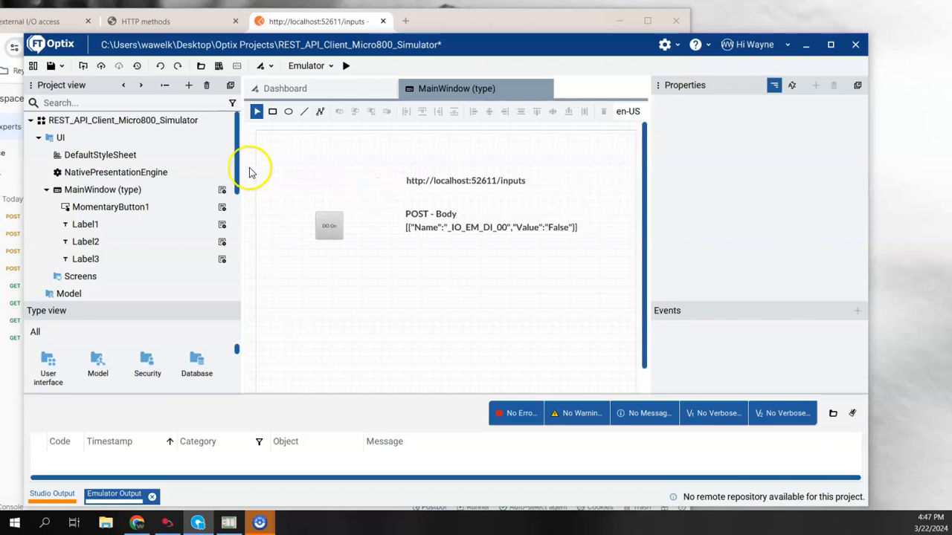
Delete the existing RESTApiClient object from the project's NetLogic folder
scroll(160, 180, down, 1)
scroll(156, 178, up, 1)
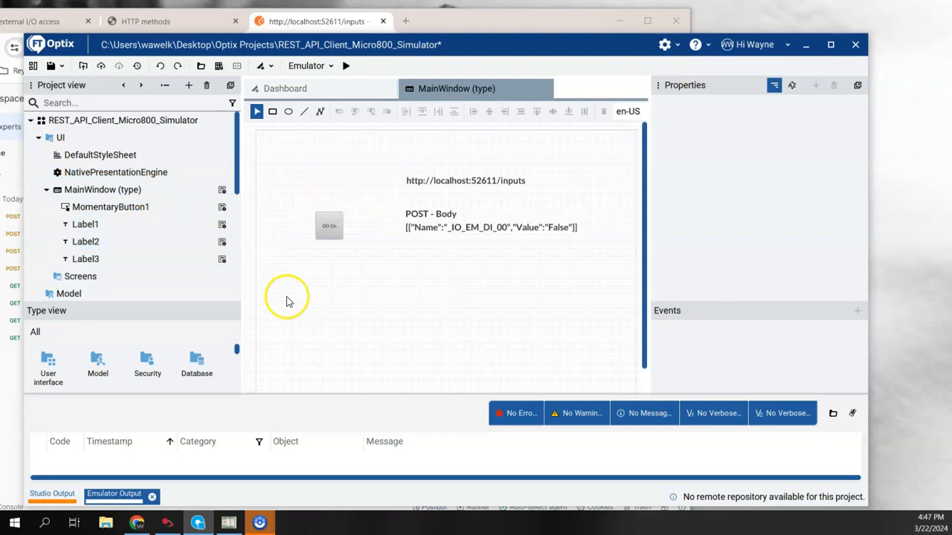
scroll(181, 233, down, 5)
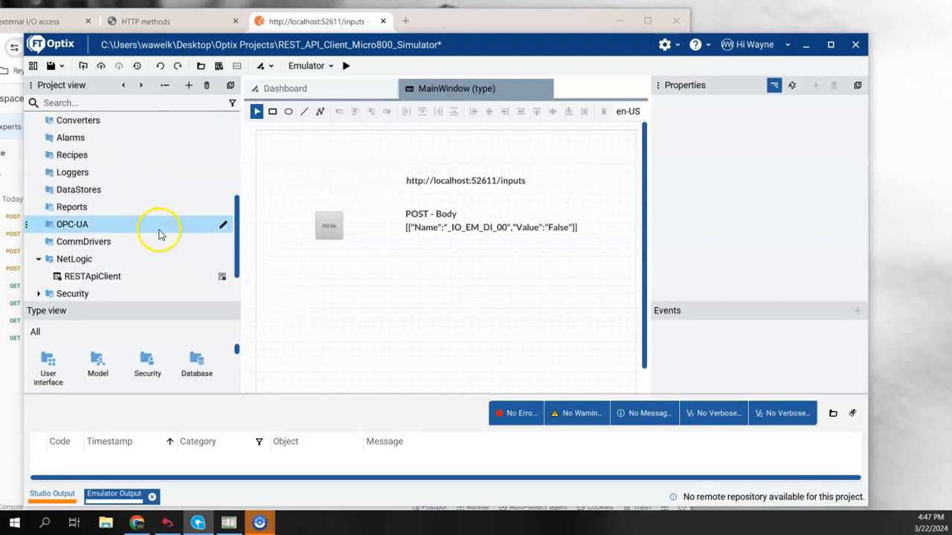
scroll(148, 242, down, 1)
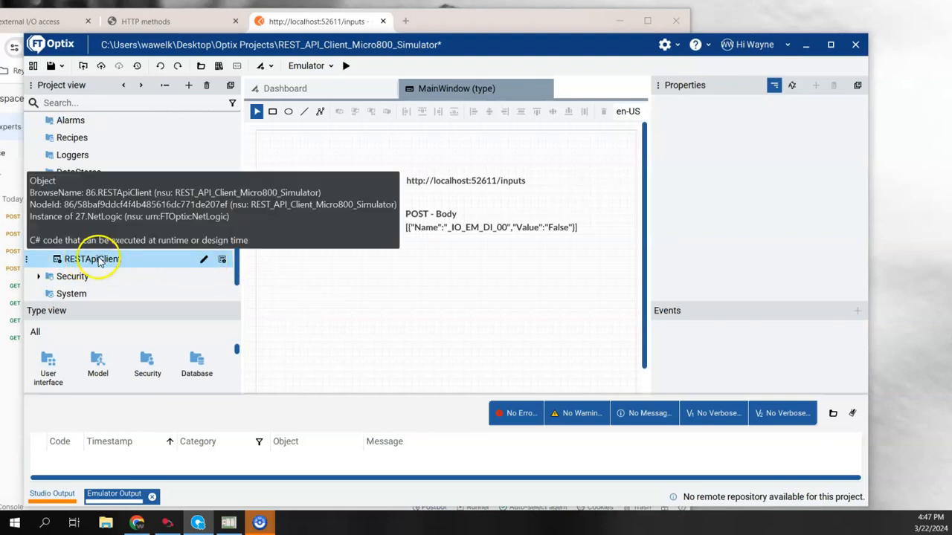
click(101, 261)
right_click(131, 264)
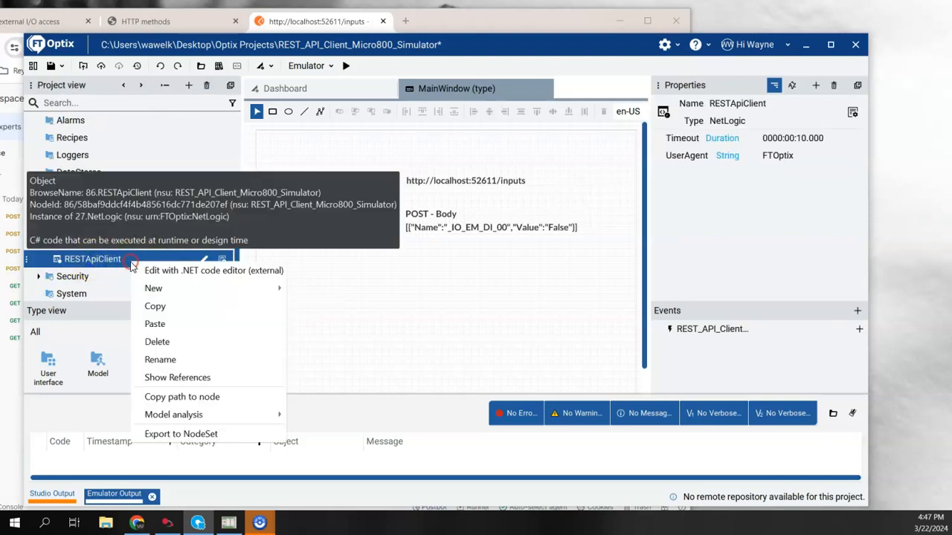
click(159, 341)
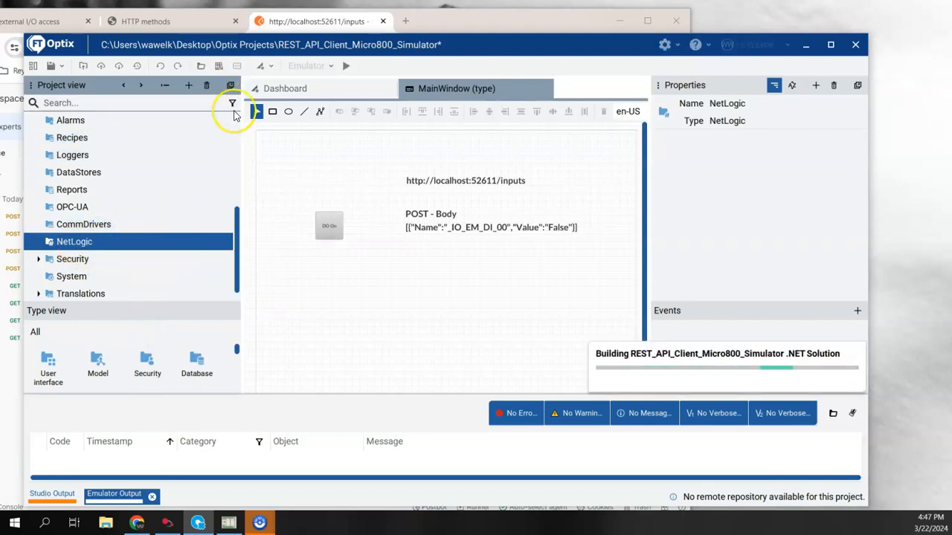
Search the template libraries for "rest" and add the REST API Client component to the NetLogic folder
click(81, 244)
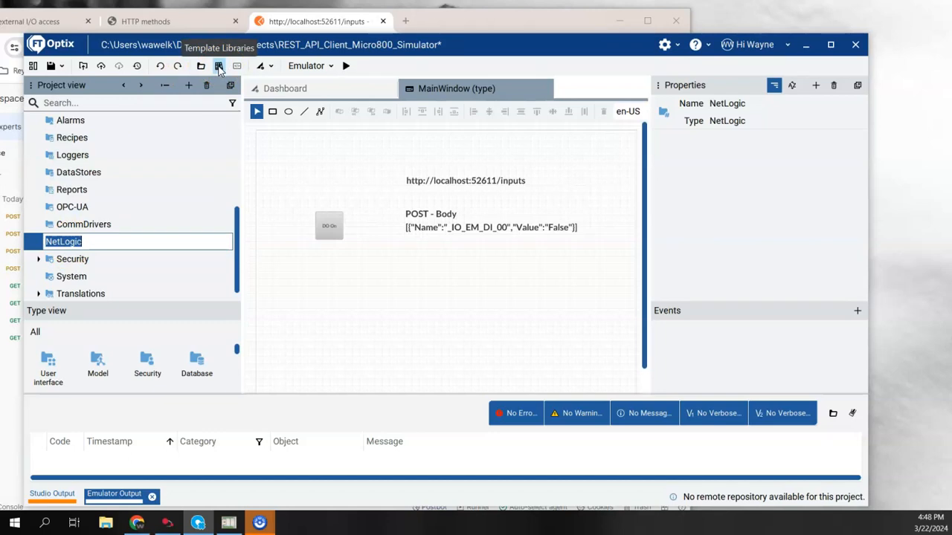
key(Return)
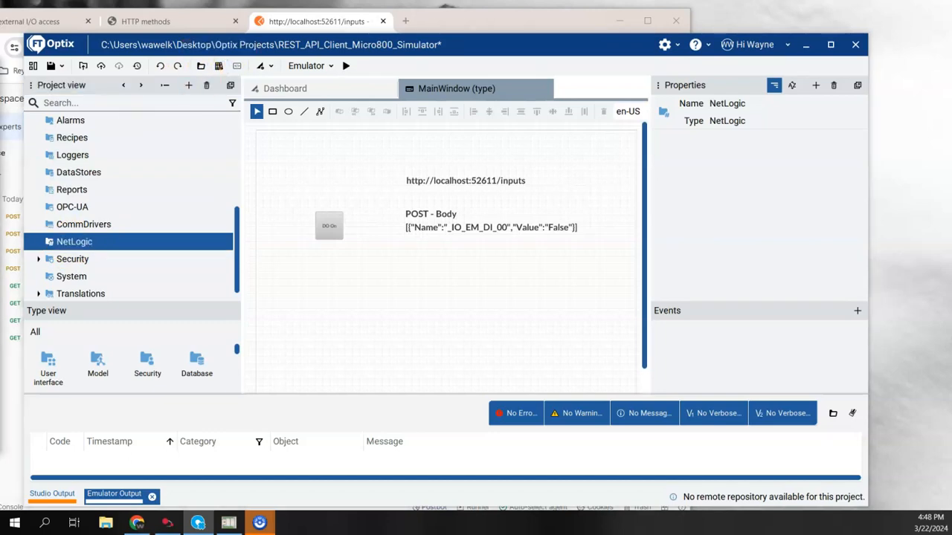
click(218, 65)
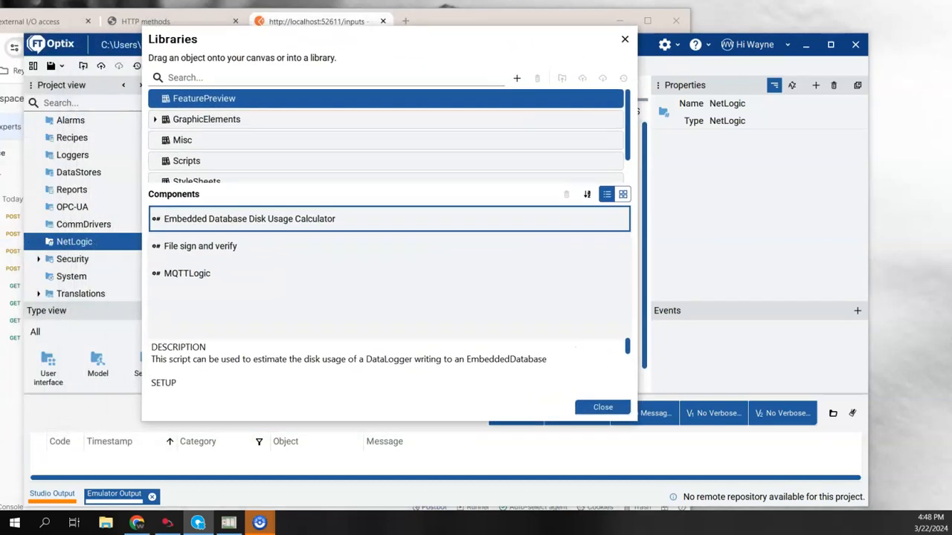
click(197, 86)
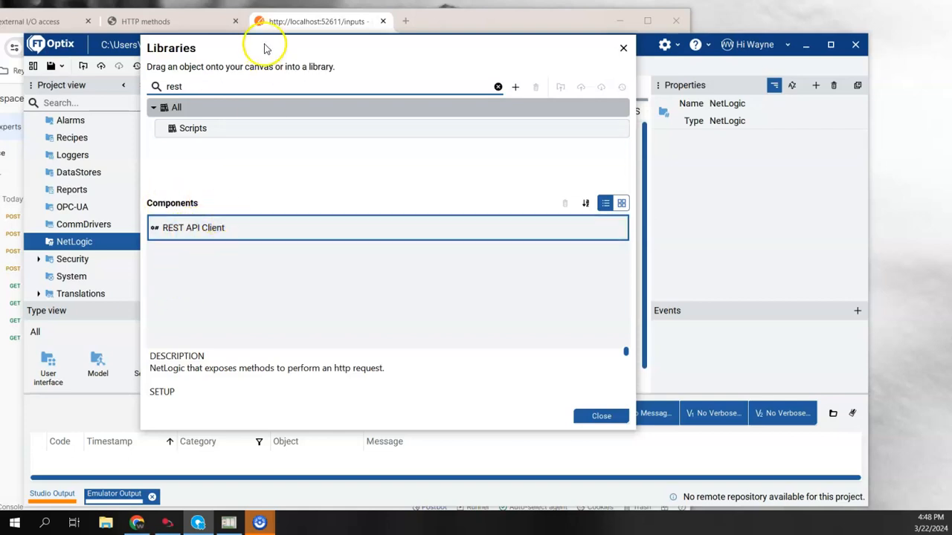
drag(267, 49, 410, 67)
click(342, 251)
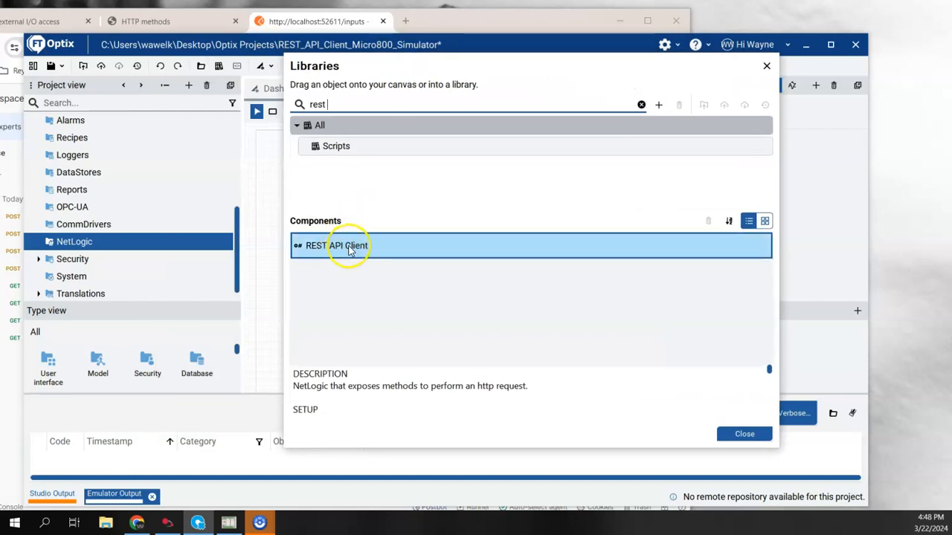
drag(347, 244, 76, 244)
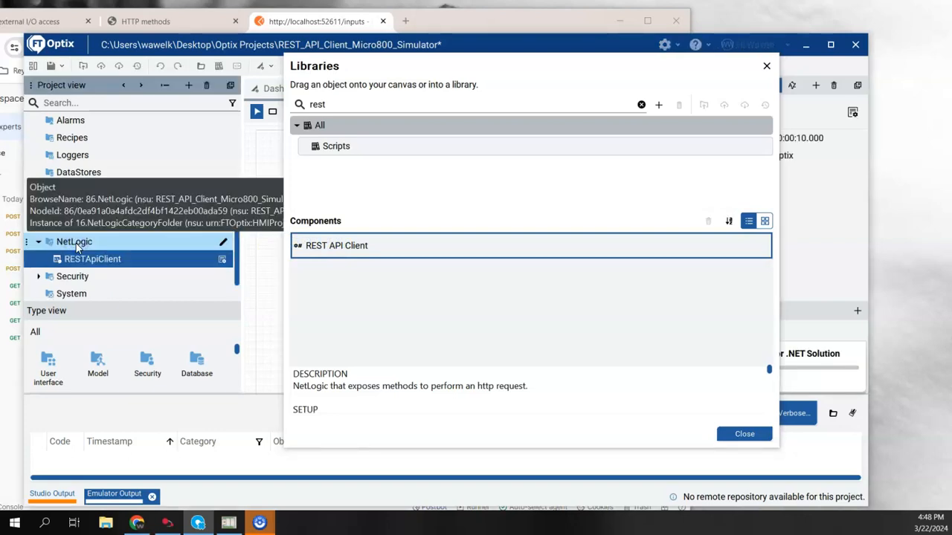
click(741, 436)
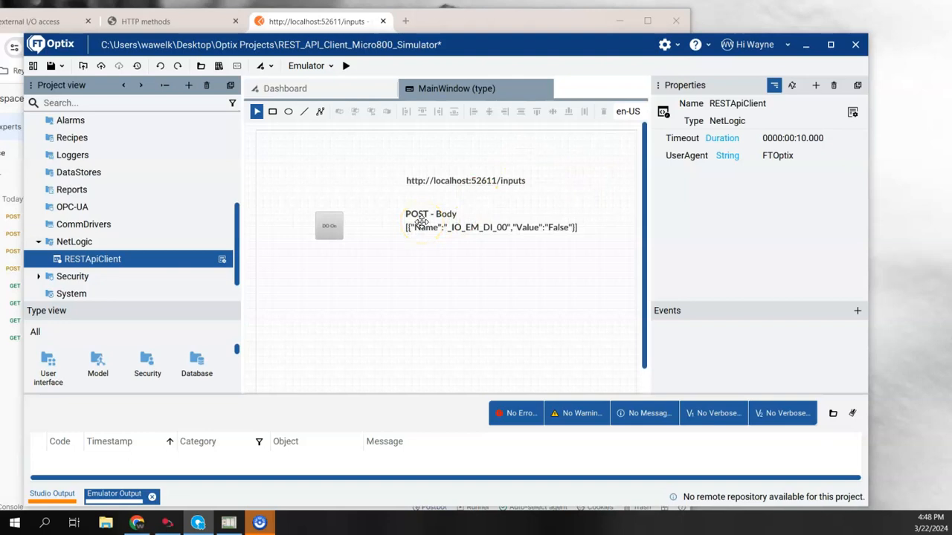
Start adding a method to the DO On button's MouseClick event and expand RESTApiClient under NetLogic
click(335, 230)
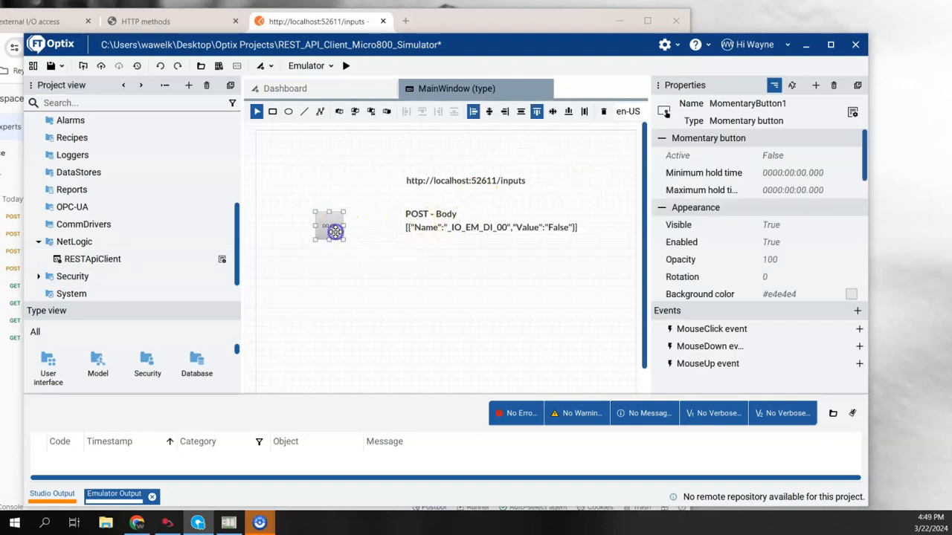
click(330, 228)
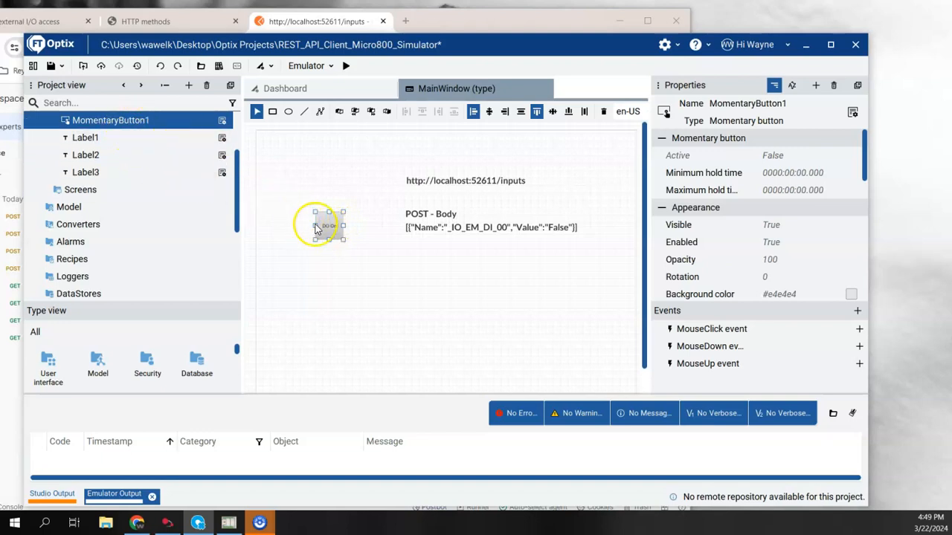
click(706, 329)
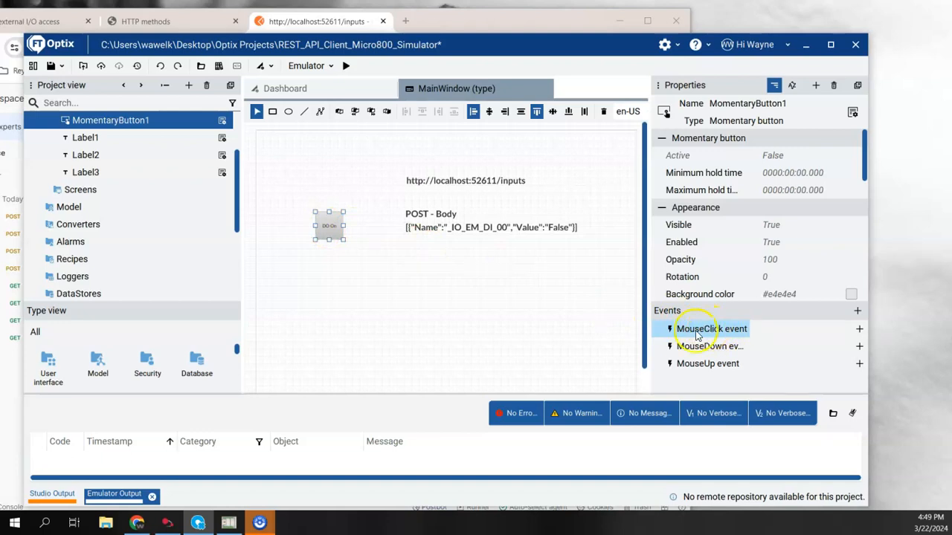
click(860, 330)
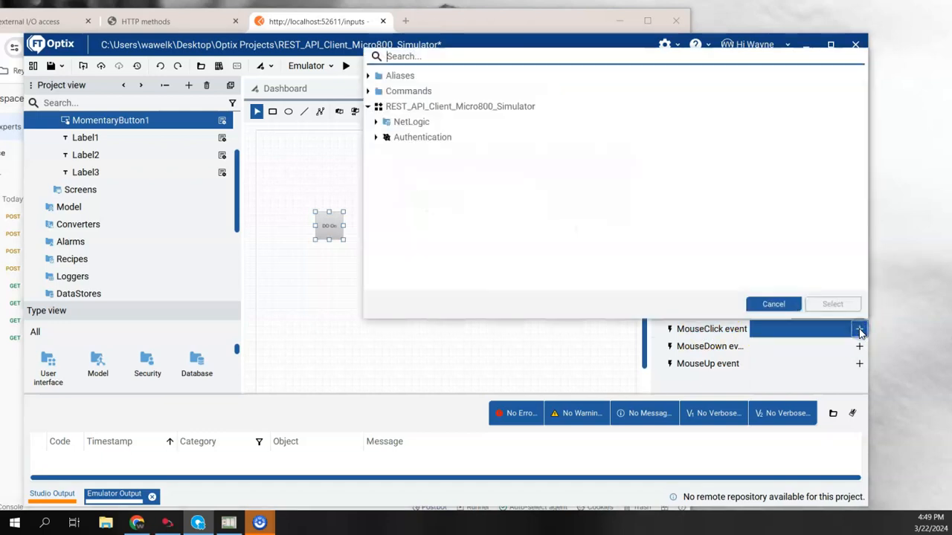
click(409, 122)
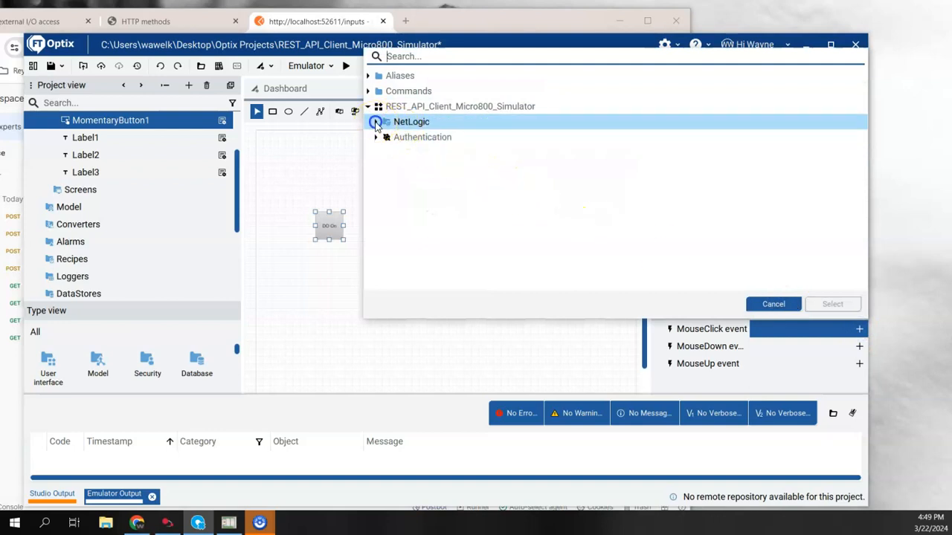
click(375, 121)
click(427, 139)
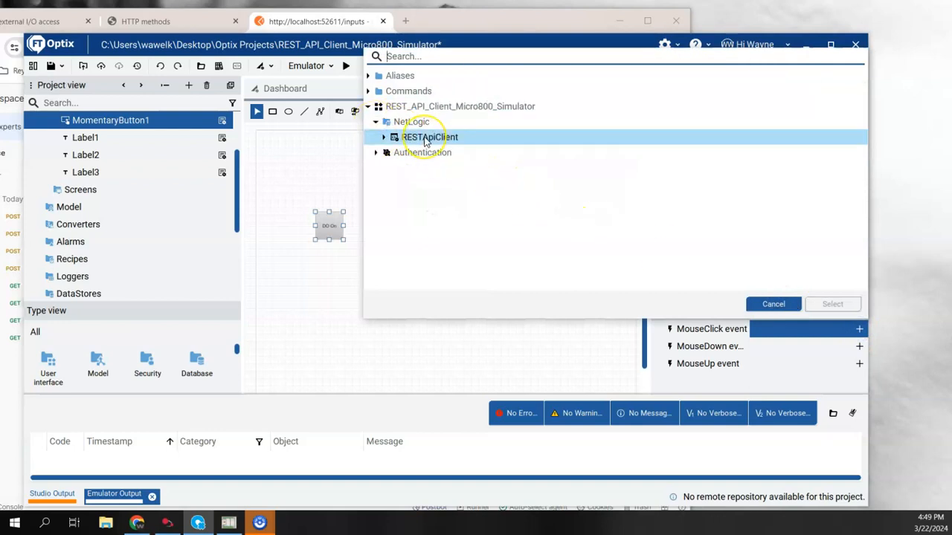
click(384, 137)
Assign the RESTApiClient Post method to the button's MouseClick event
click(420, 153)
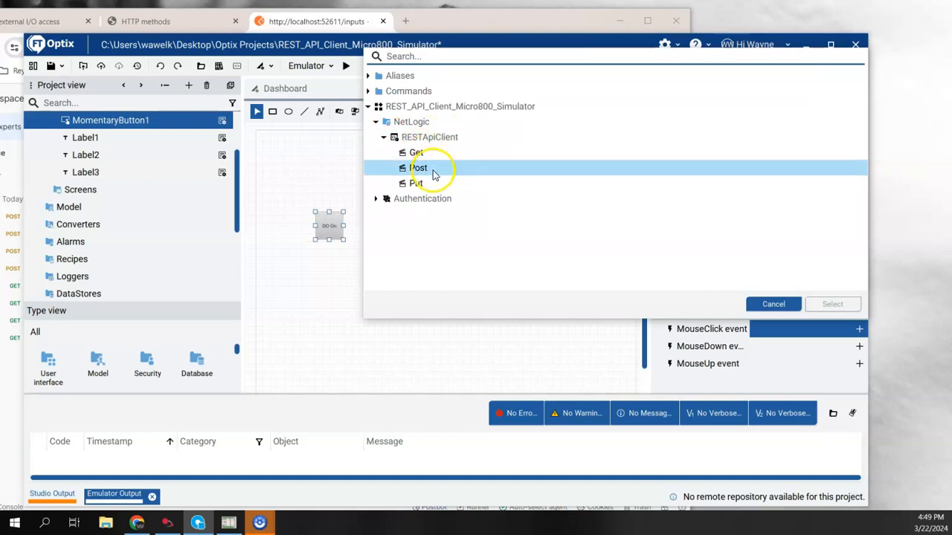
click(431, 183)
click(423, 186)
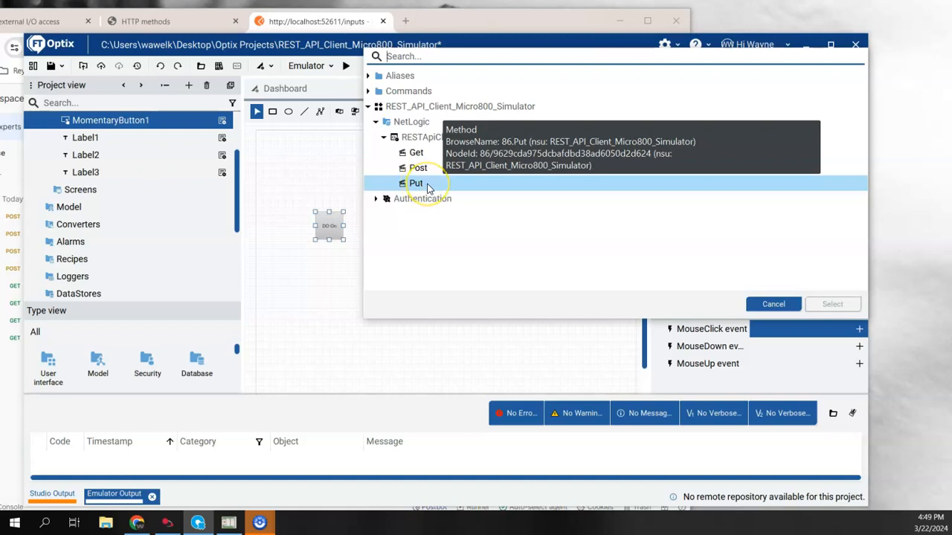
click(435, 166)
click(419, 151)
click(431, 170)
click(431, 157)
click(432, 167)
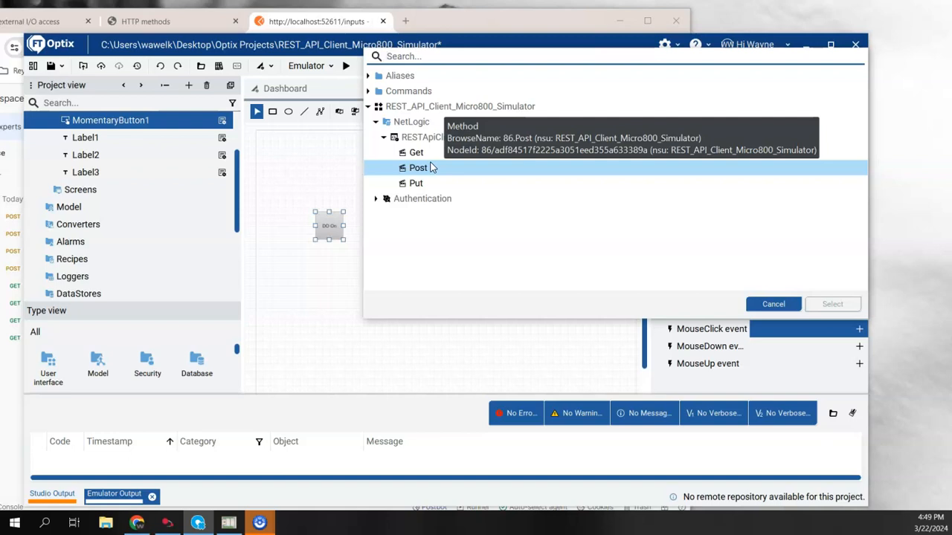
click(424, 171)
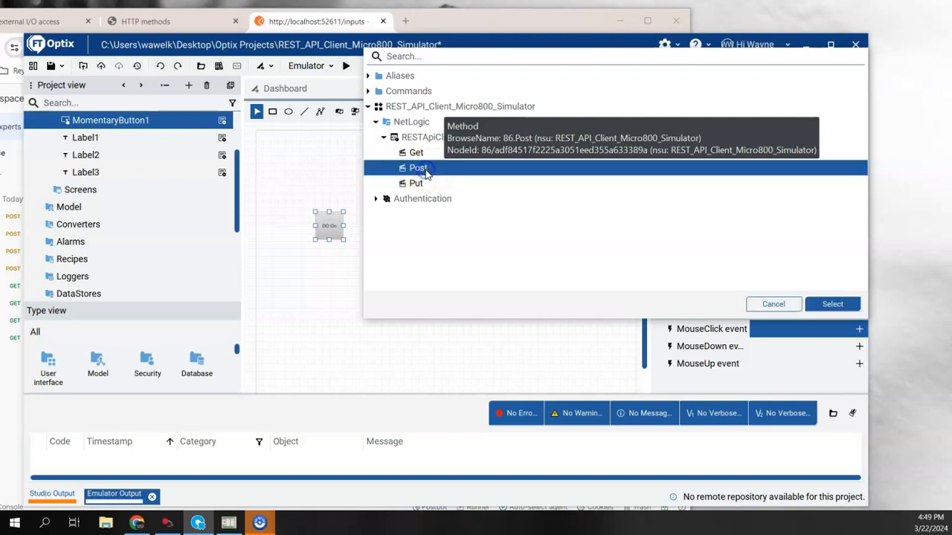
click(833, 304)
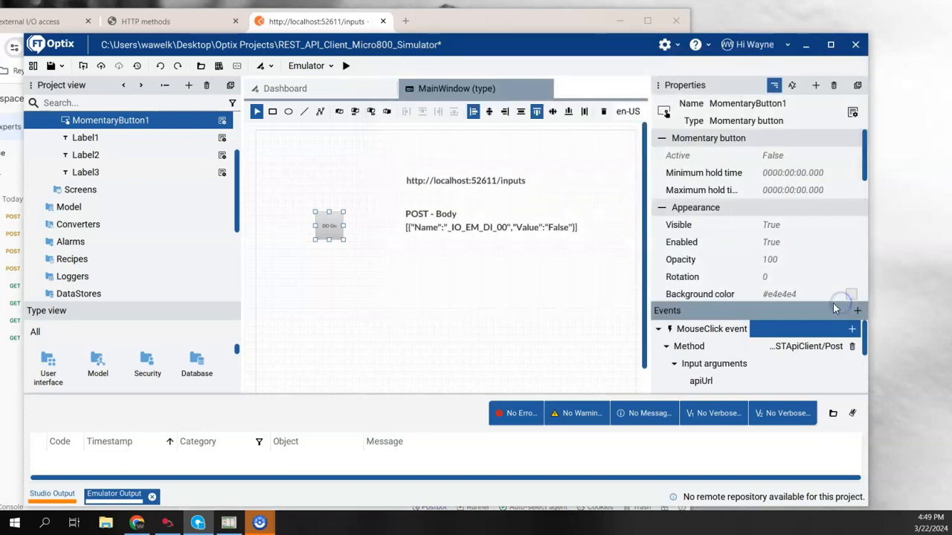
scroll(817, 346, down, 1)
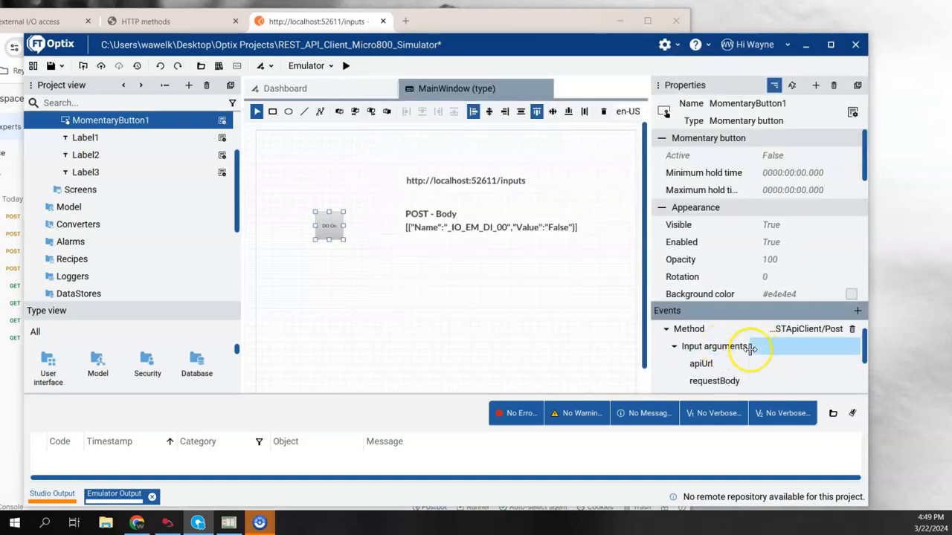
scroll(749, 346, down, 1)
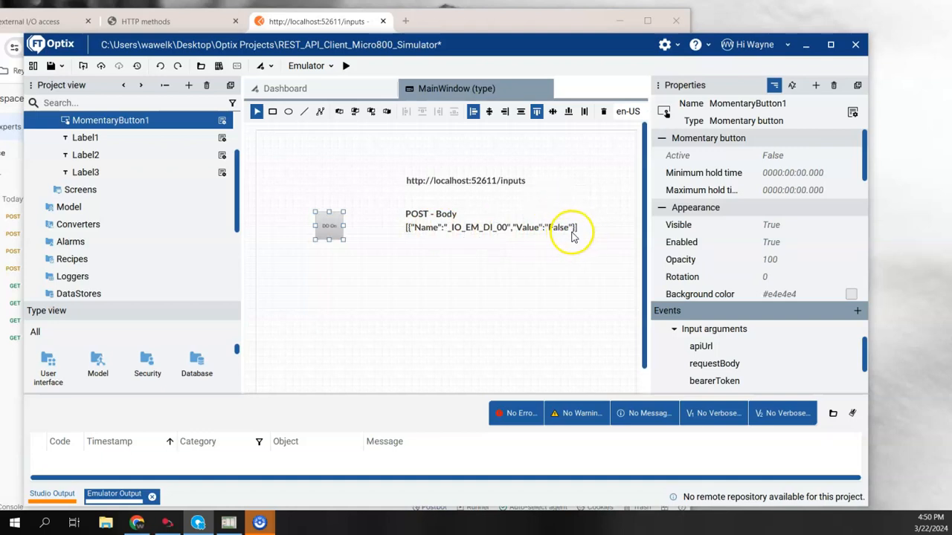
scroll(766, 346, down, 1)
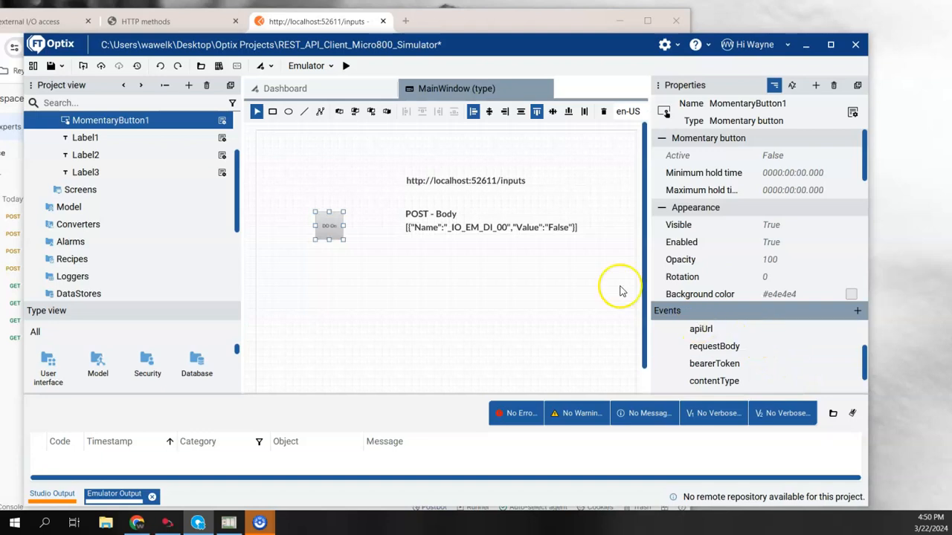
click(488, 180)
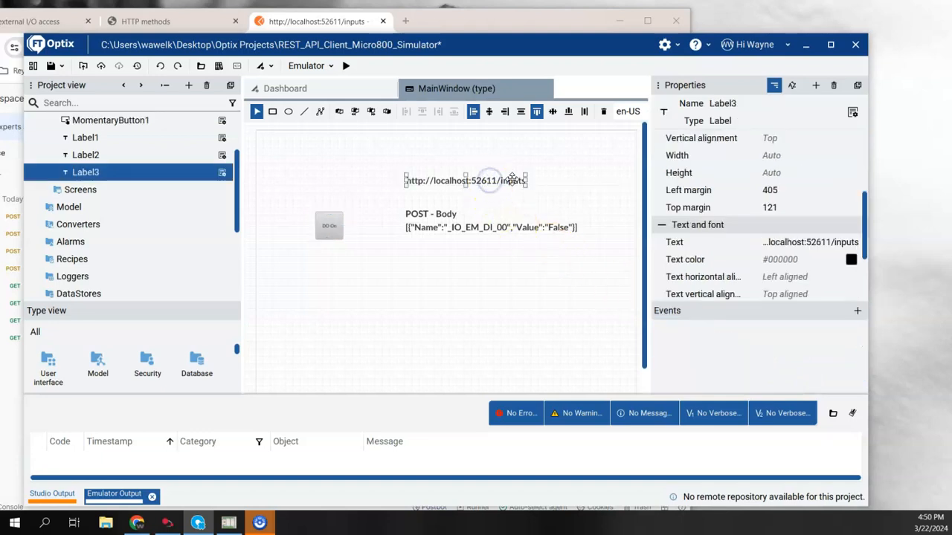
click(853, 244)
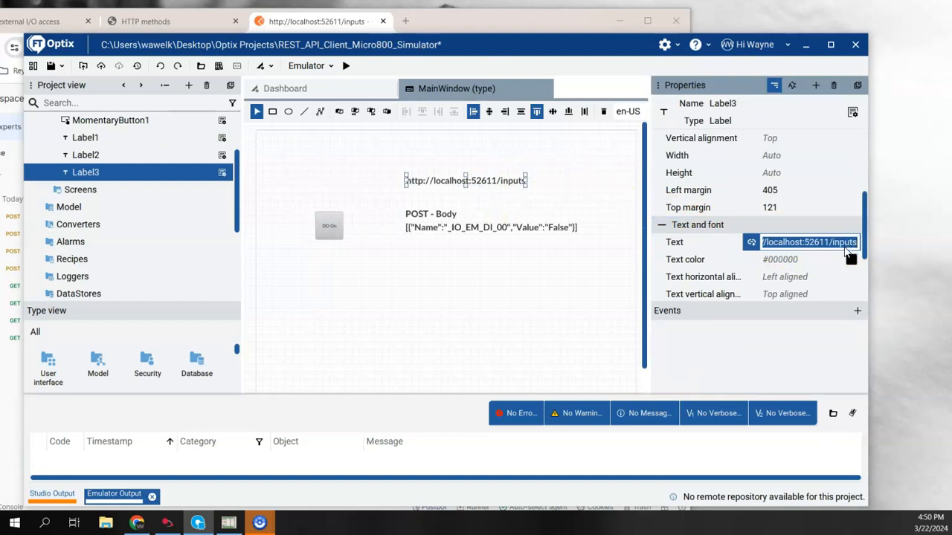
scroll(810, 297, down, 1)
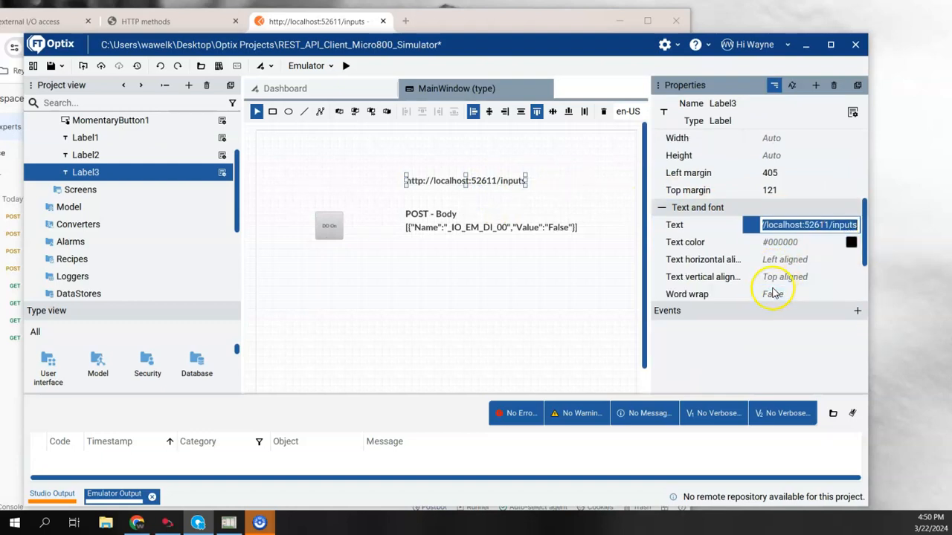
click(329, 226)
click(713, 363)
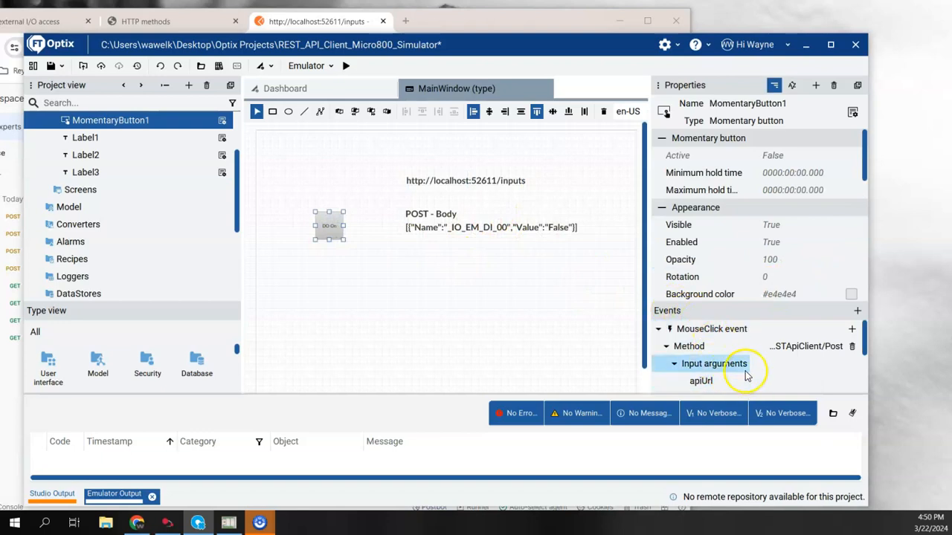
click(790, 380)
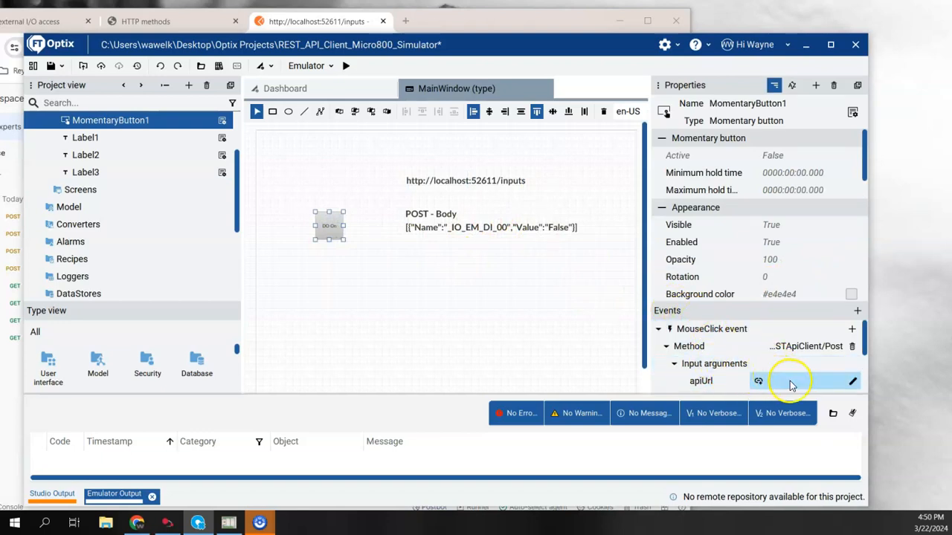
click(852, 382)
key(ctrl+v)
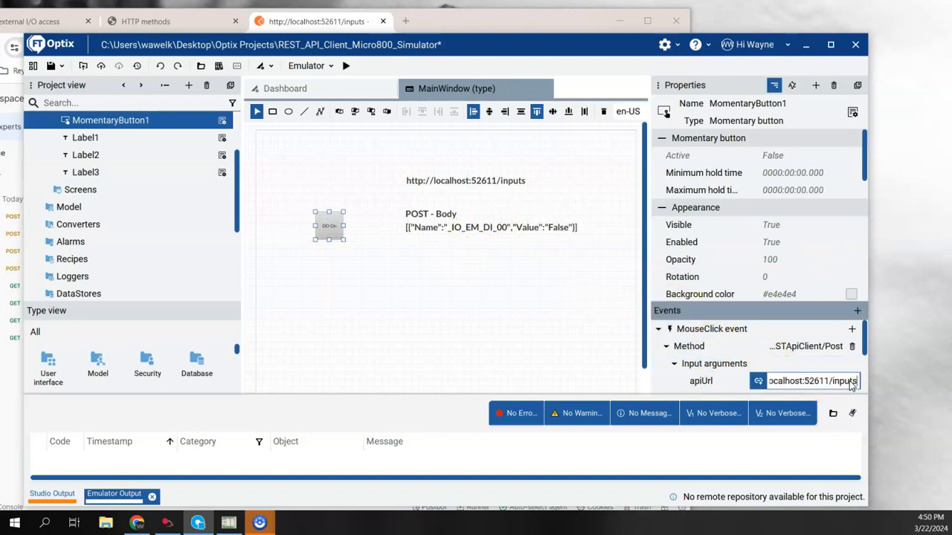
Copy the POST body label's text [{"Name":"_IO_EM_DI_00","Value":"False"}] into the requestBody argument of the DO On button's Post method
key(Return)
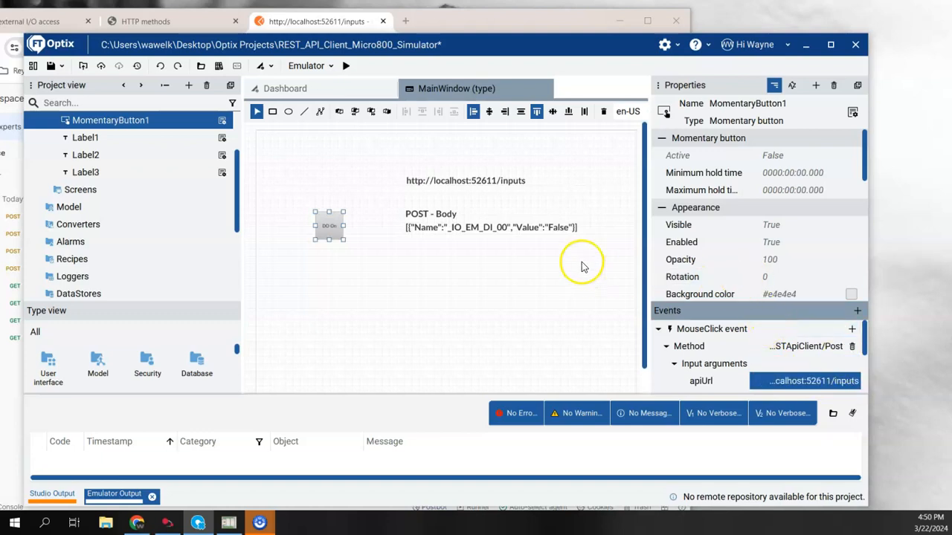
click(526, 227)
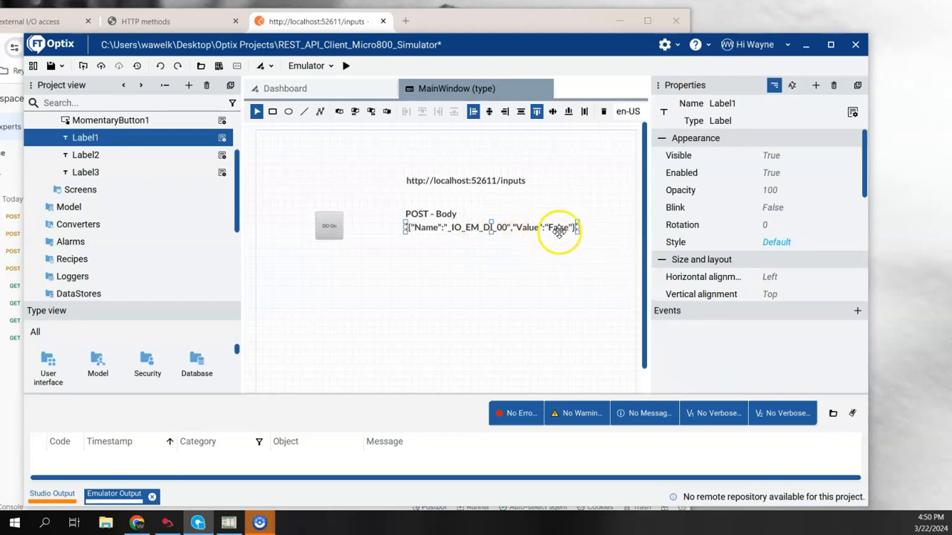
scroll(758, 249, down, 2)
scroll(769, 253, down, 3)
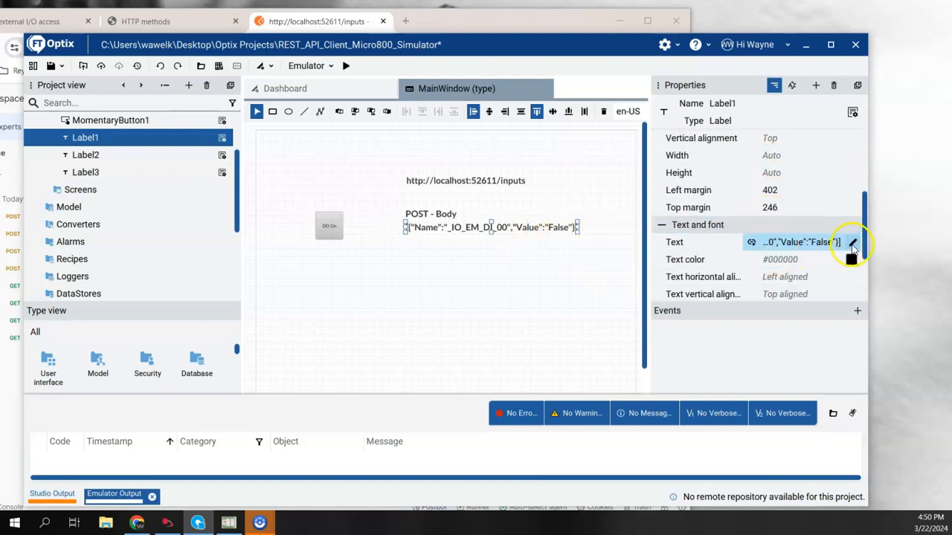
click(853, 244)
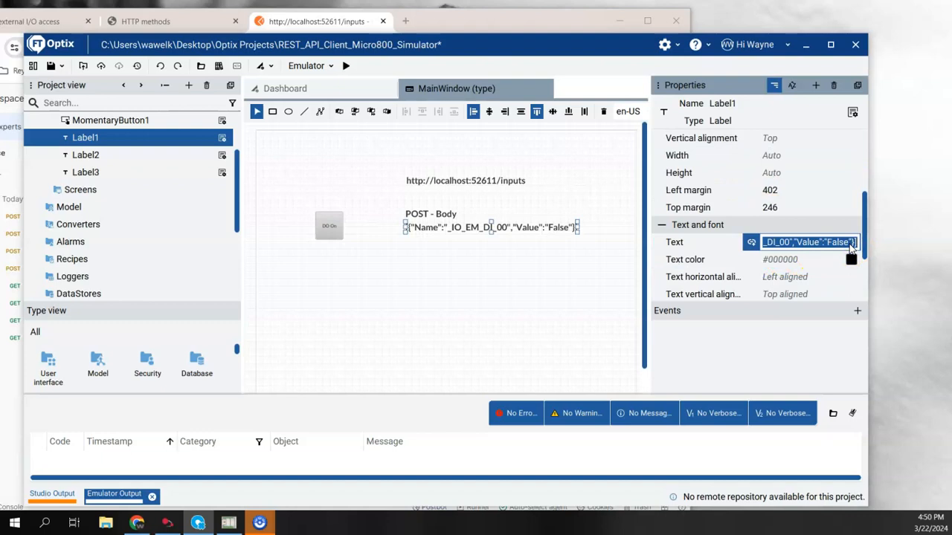
click(331, 227)
click(669, 351)
scroll(743, 353, down, 3)
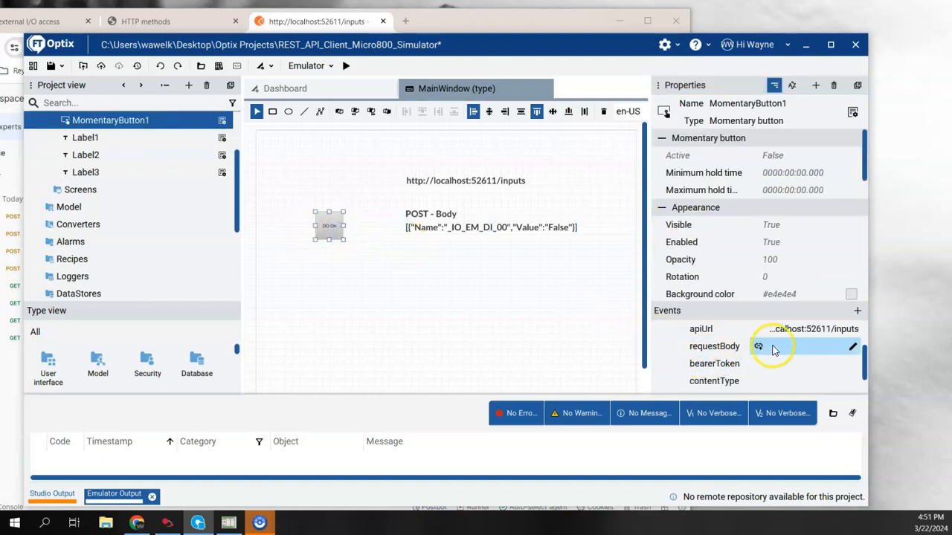
click(853, 347)
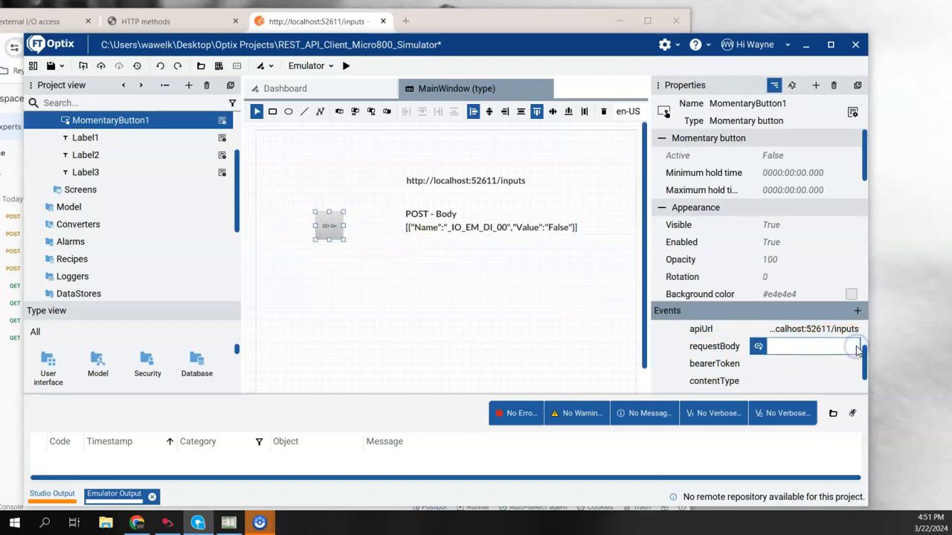
text([{"Name":"_IO_EM_DI_00","Value":"False"}])
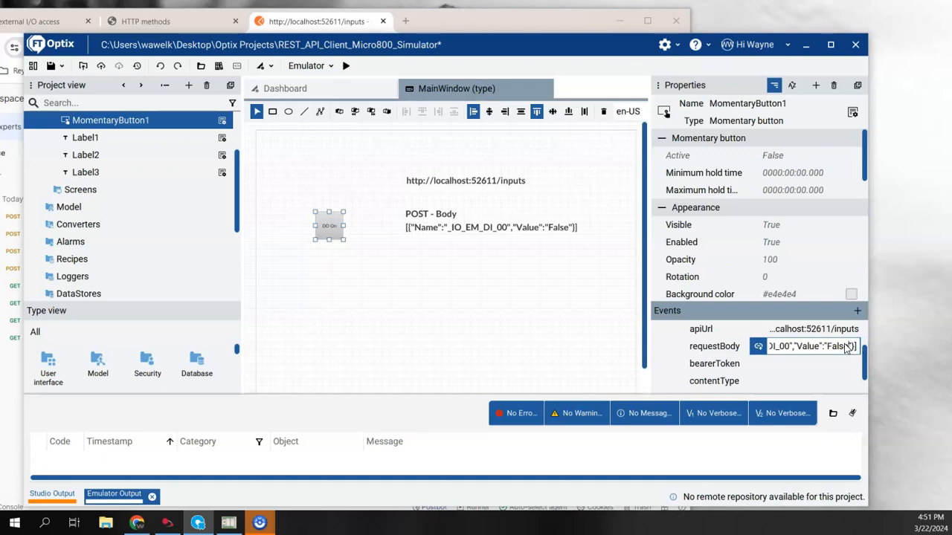
Change the Value entry in the DO On button's requestBody argument to True
key(BackSpace)
key(BackSpace)
key(BackSpace)
key(BackSpace)
key(BackSpace)
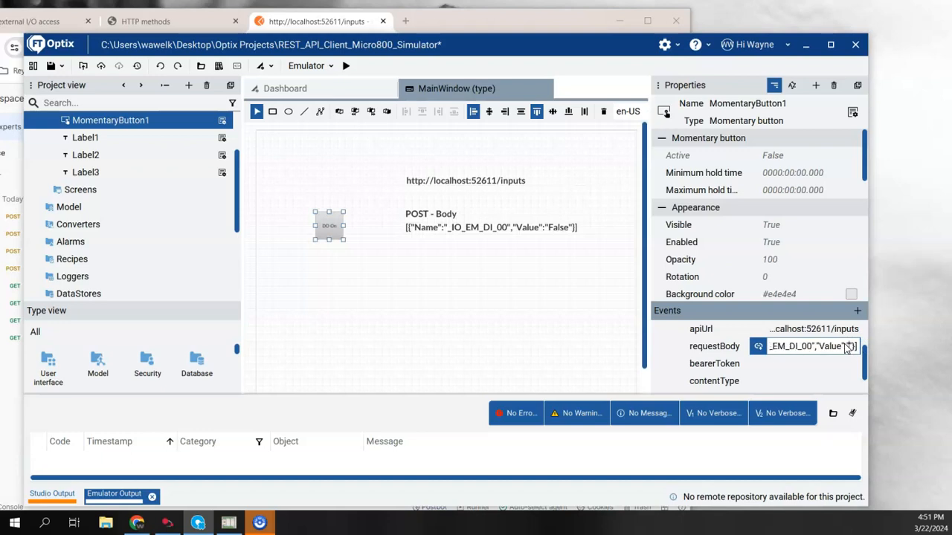
text(True)
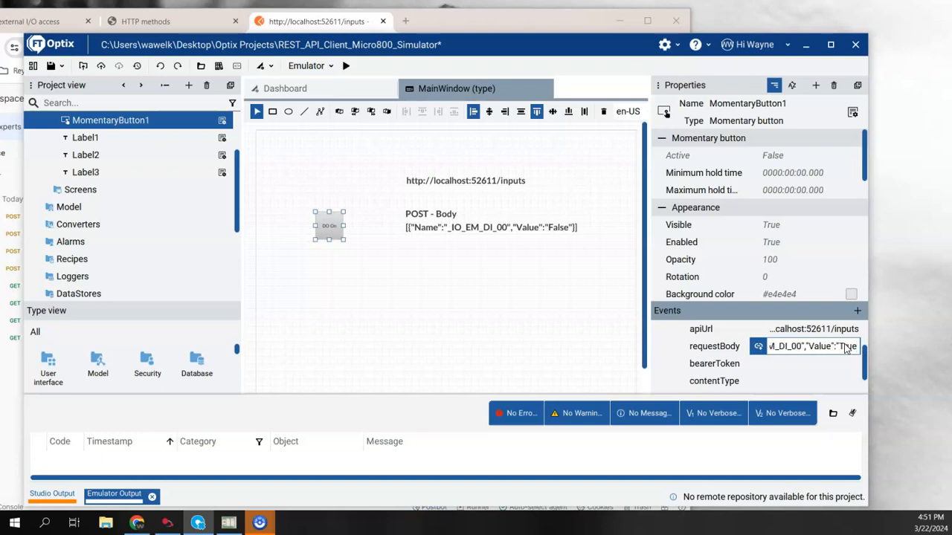
key(Right)
key(Right)
key(Right)
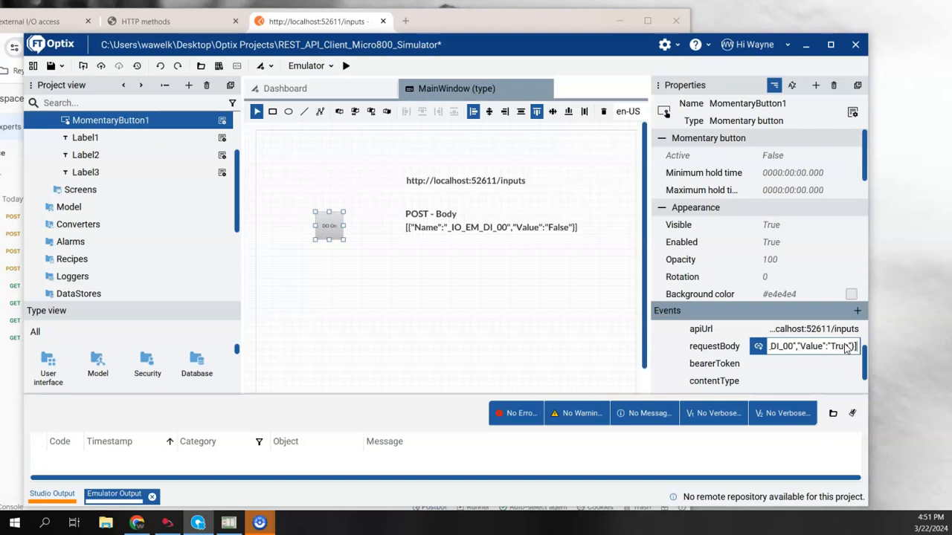
key(Return)
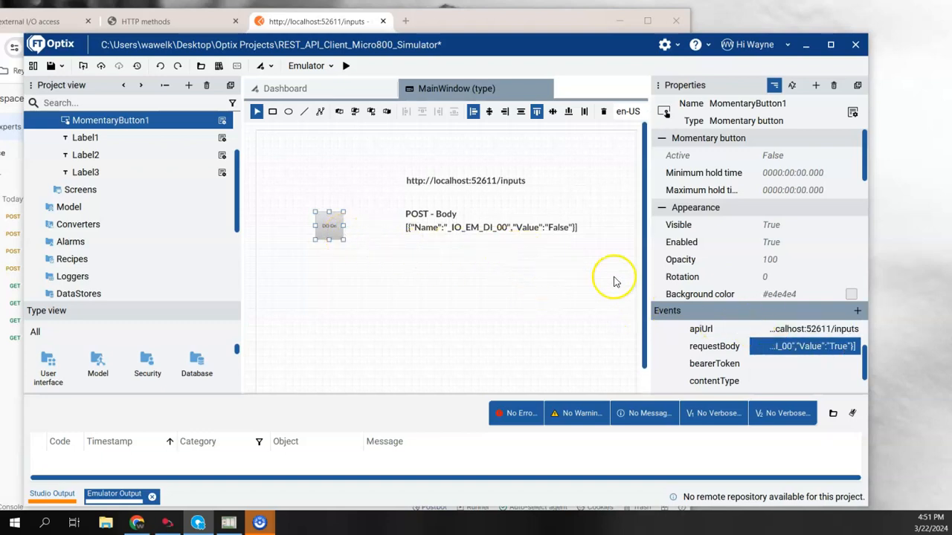
Duplicate the DO On button and place the copy directly left of the original, at left margin 70 and top margin 220
right_click(336, 232)
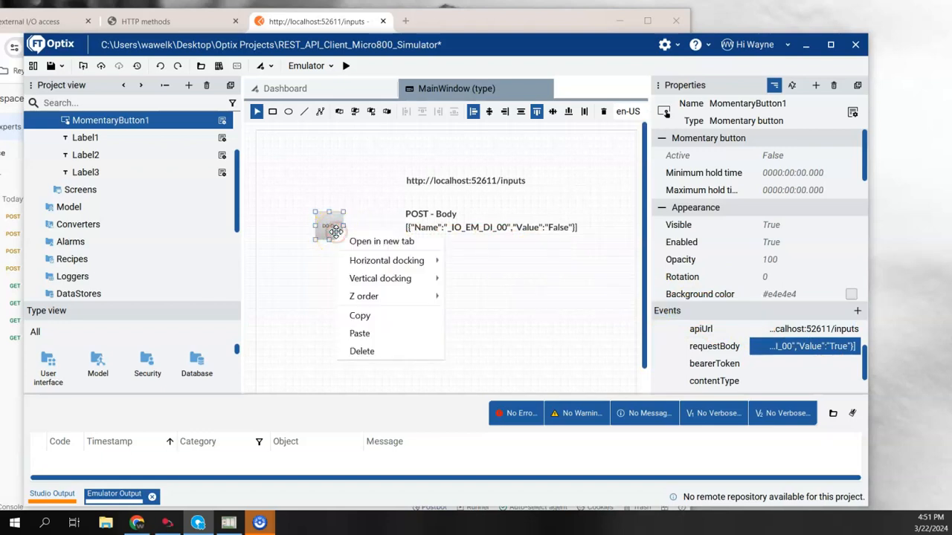
click(371, 317)
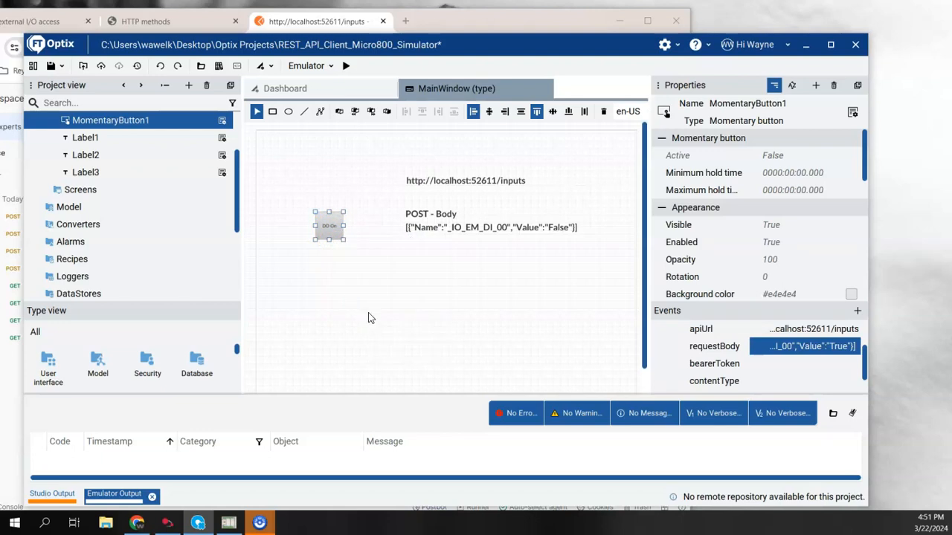
key(ctrl+v)
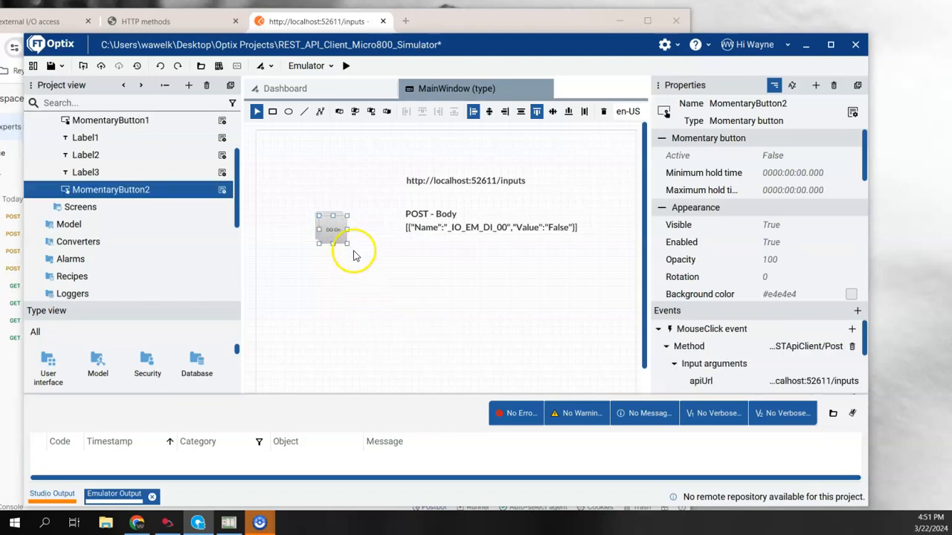
drag(338, 236, 304, 235)
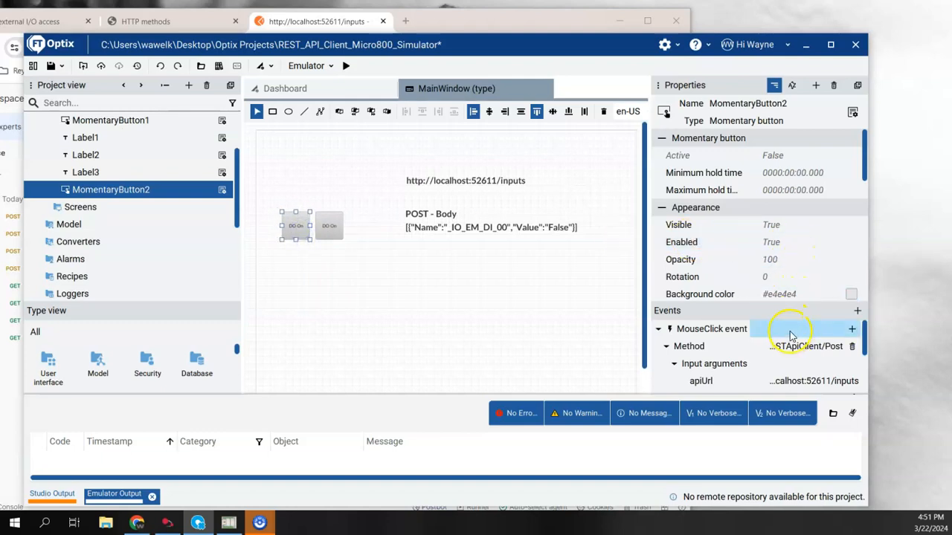
Set the text of the copied button to "DI Off"
scroll(790, 335, down, 3)
scroll(787, 340, up, 3)
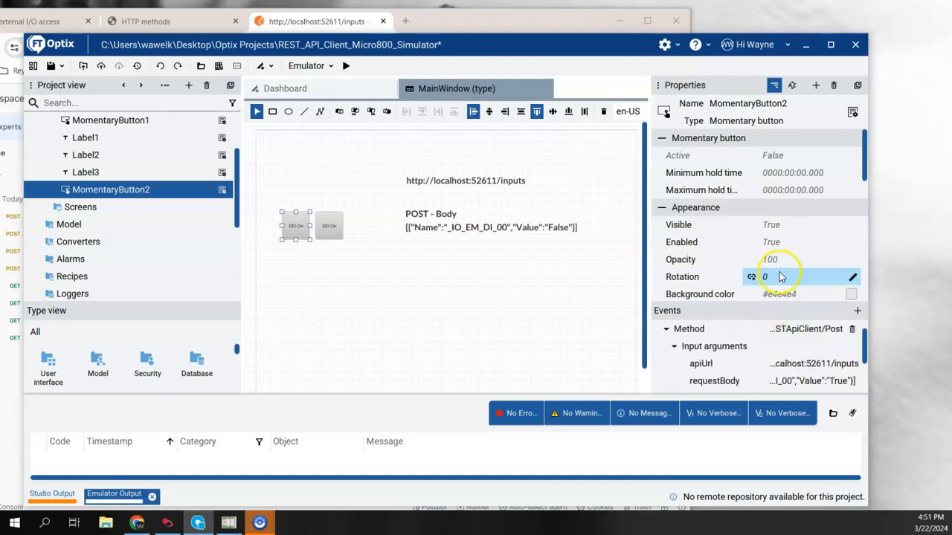
scroll(782, 268, down, 5)
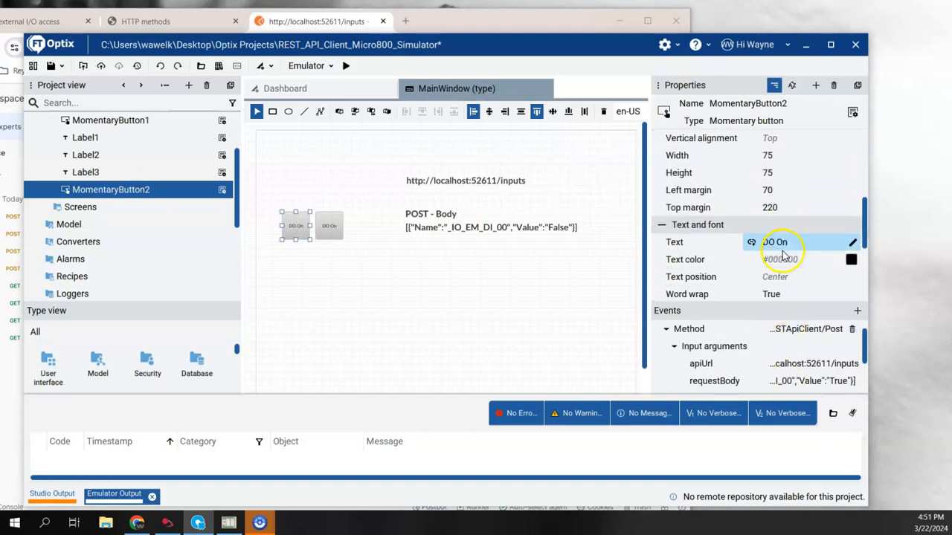
click(852, 242)
click(802, 244)
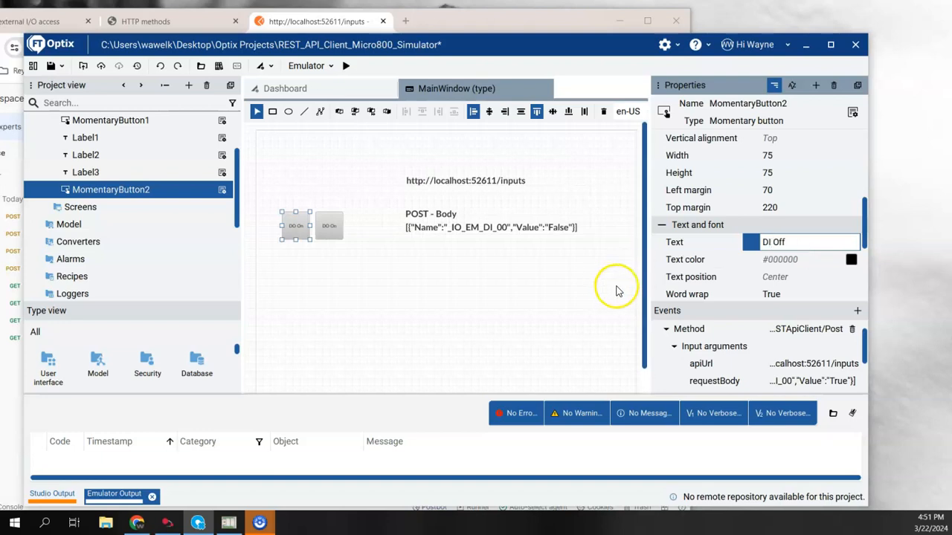
click(684, 295)
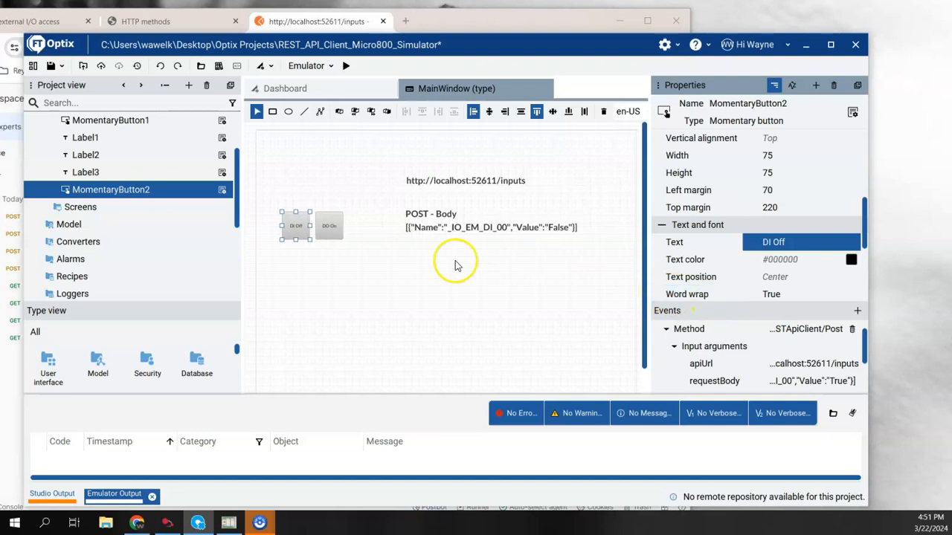
Set the text of the original button to "DI On"
click(330, 226)
scroll(776, 261, down, 4)
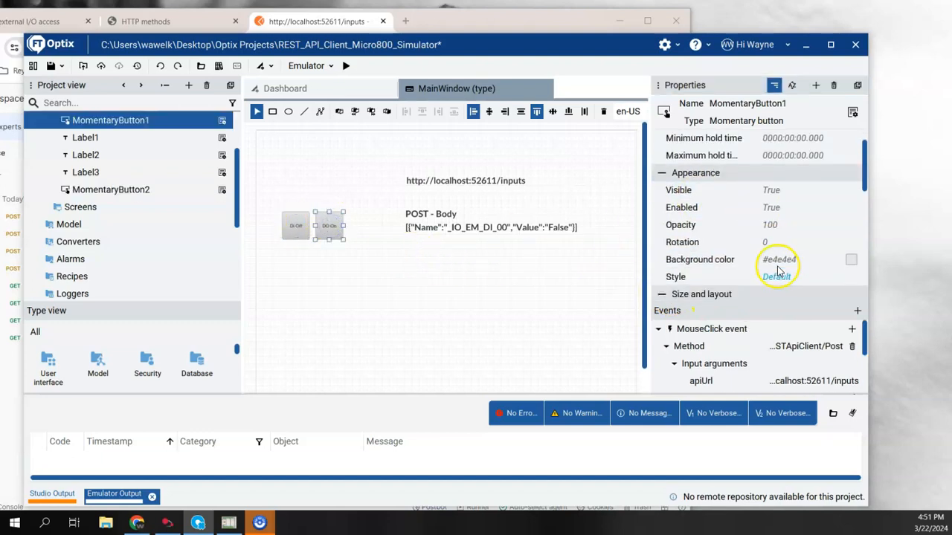
scroll(773, 261, down, 1)
click(773, 276)
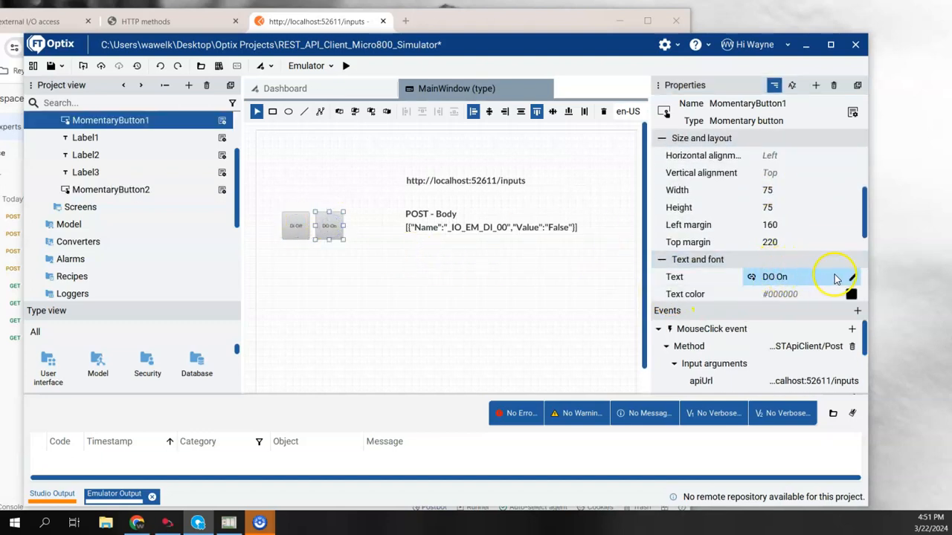
click(774, 277)
click(777, 278)
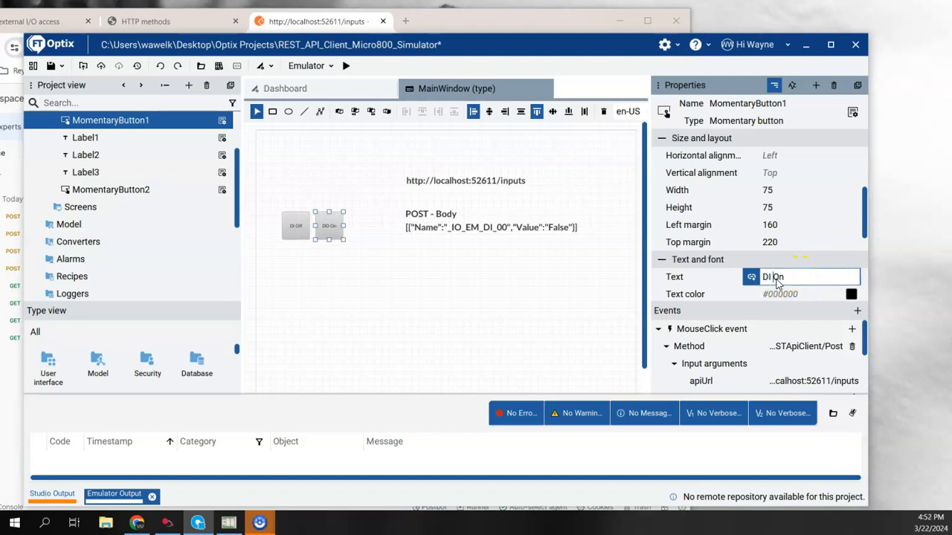
key(Return)
Change the Value entry in the DI Off button's requestBody argument to False
click(294, 233)
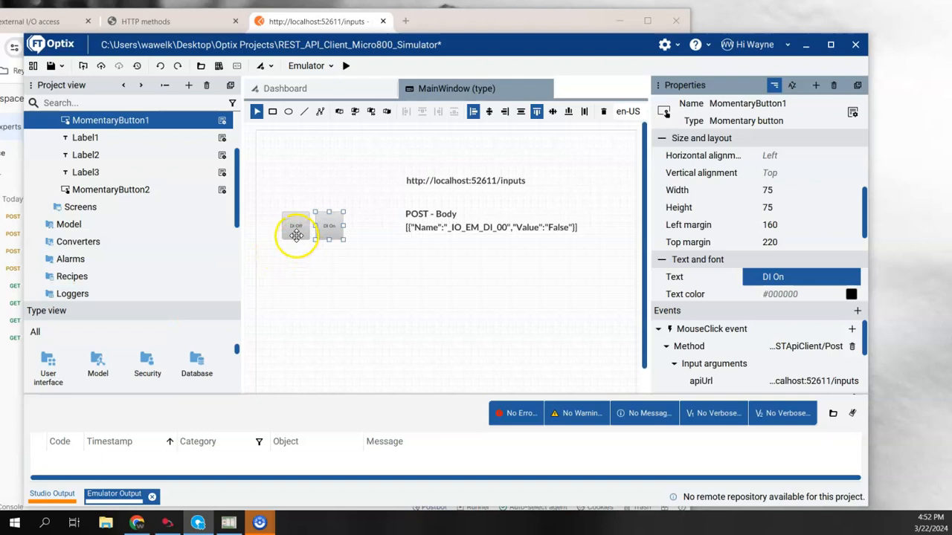
scroll(791, 319, down, 1)
scroll(796, 334, up, 1)
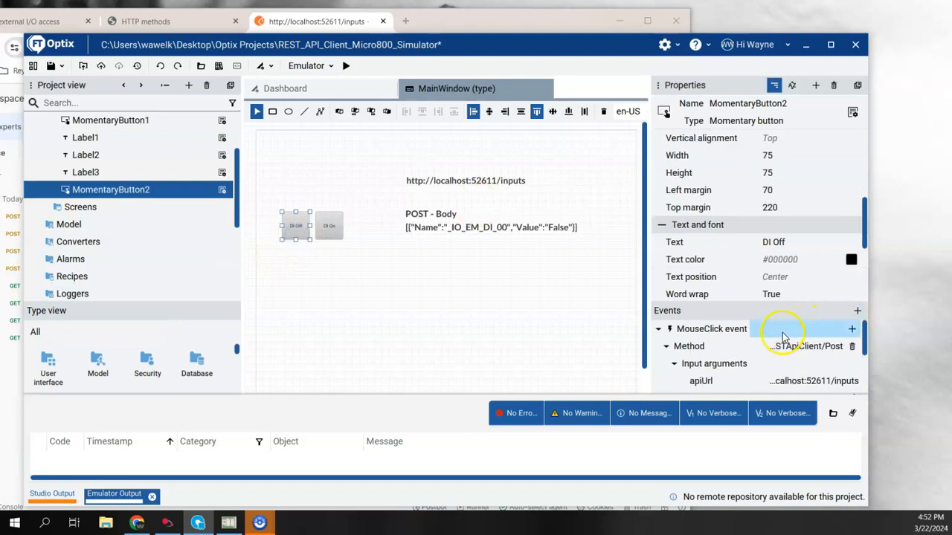
click(736, 332)
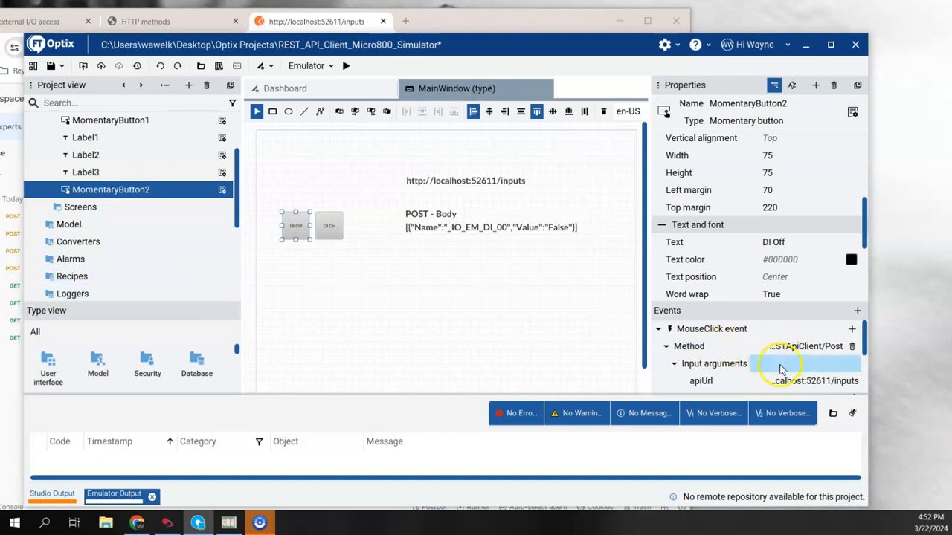
scroll(773, 365, down, 1)
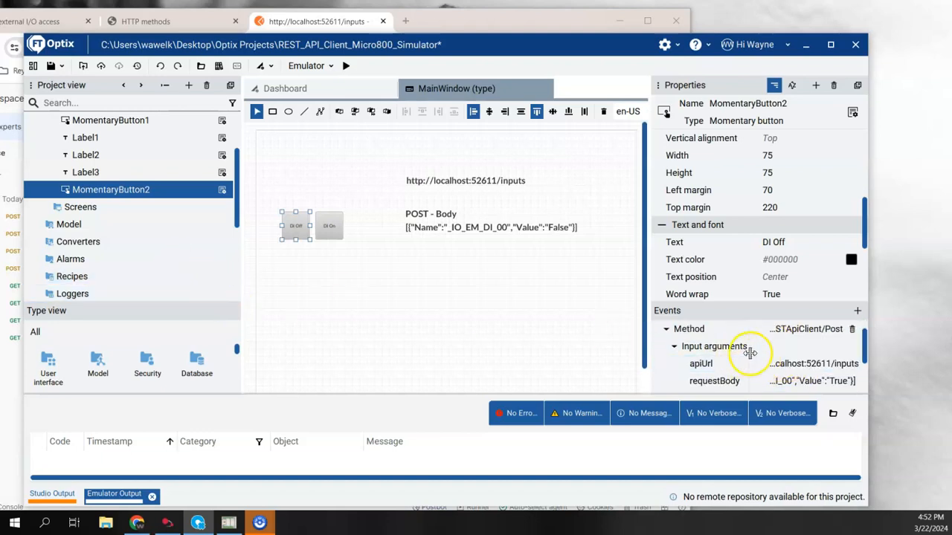
click(828, 385)
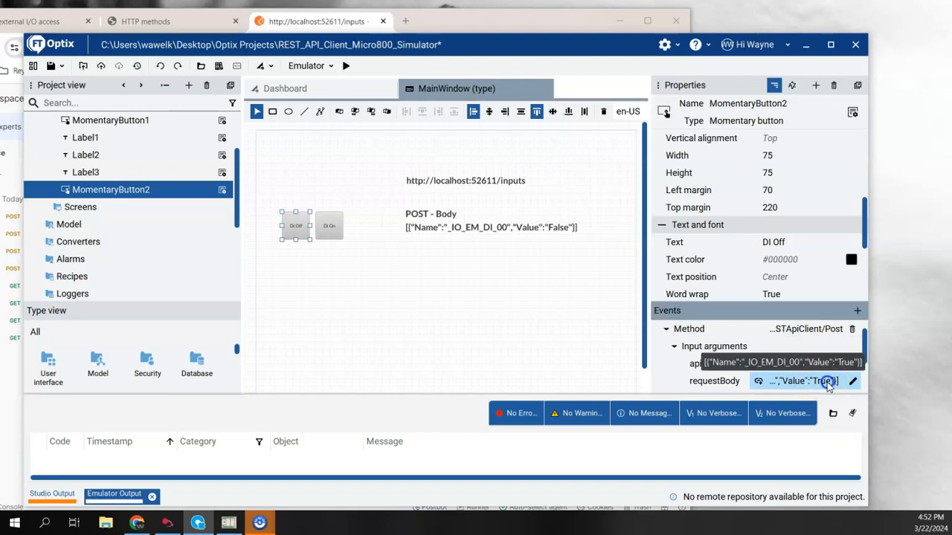
click(847, 384)
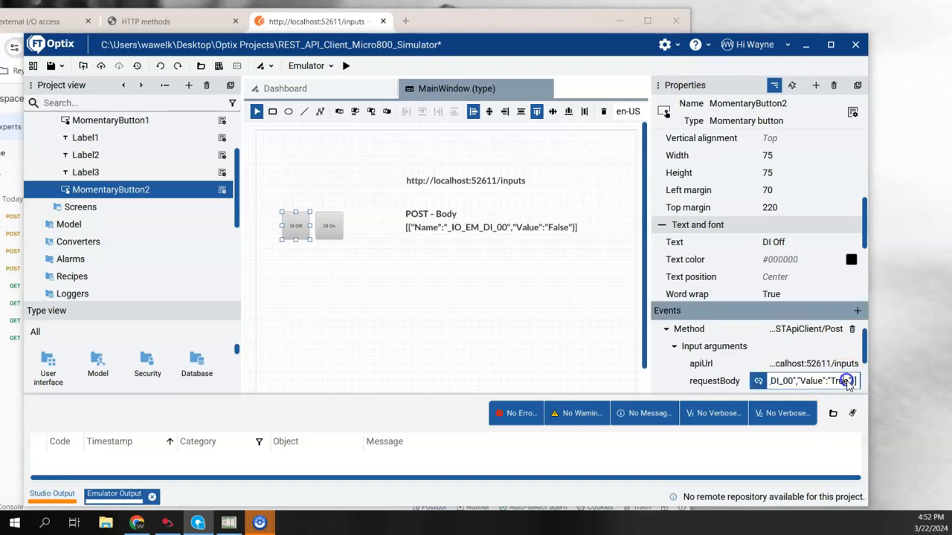
key(BackSpace)
key(BackSpace)
key(BackSpace)
key(BackSpace)
text(False)
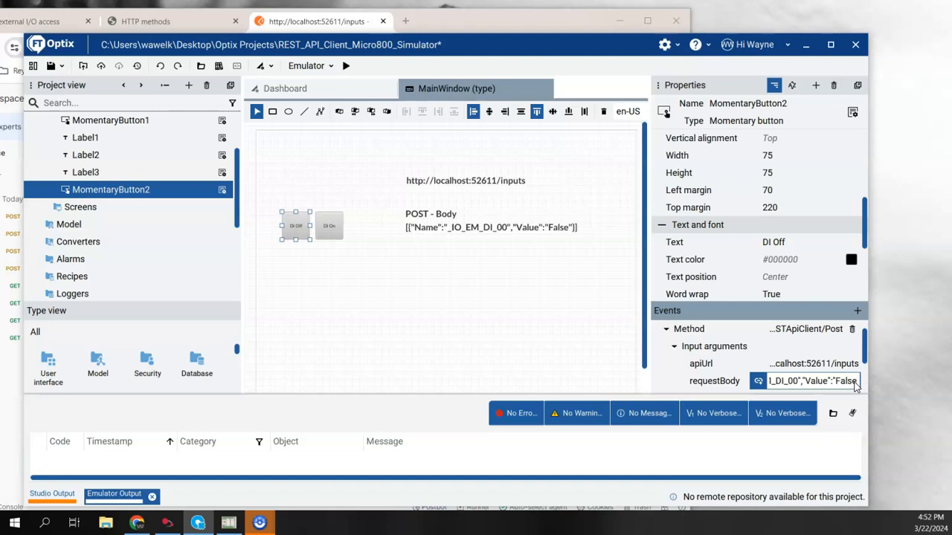
key(Return)
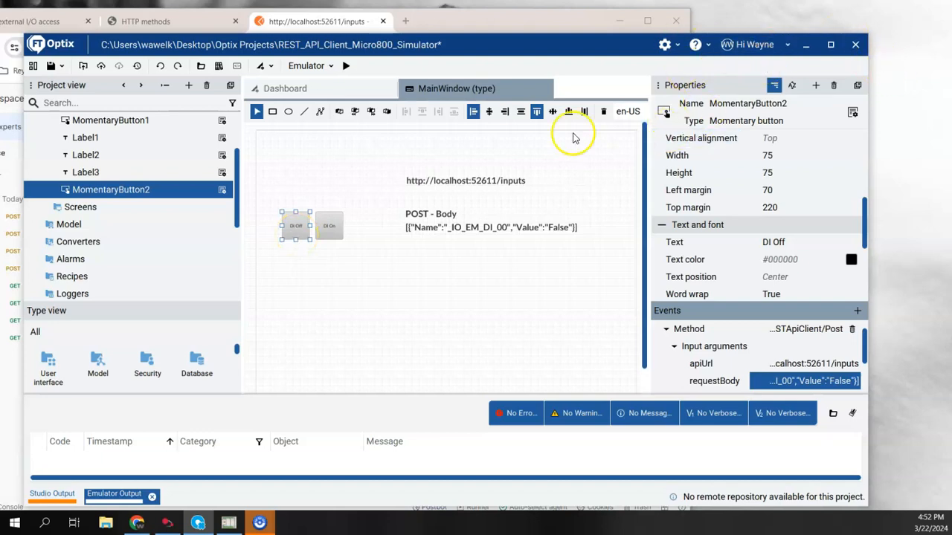
Run the project in the emulator and arrange its window side by side with the Micro800 Simulator window
click(346, 66)
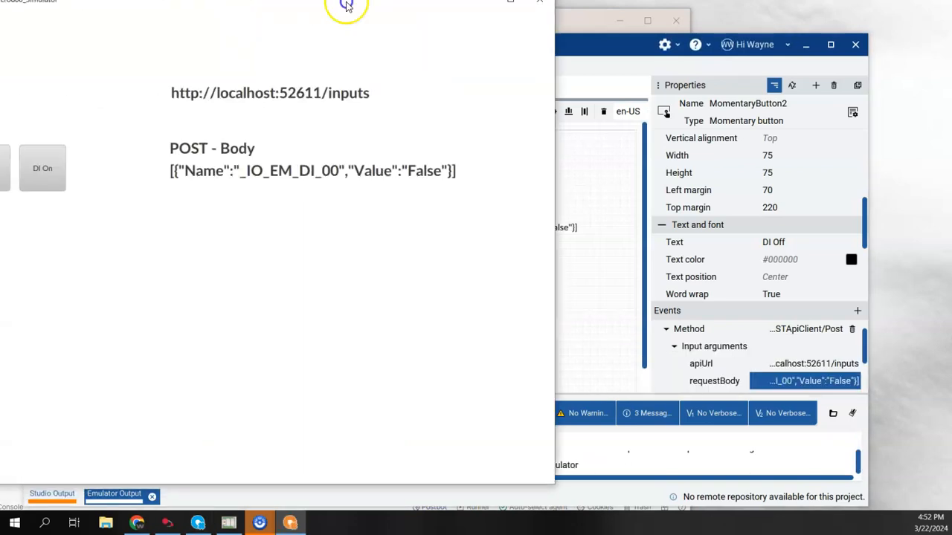
drag(346, 6, 452, 24)
click(237, 524)
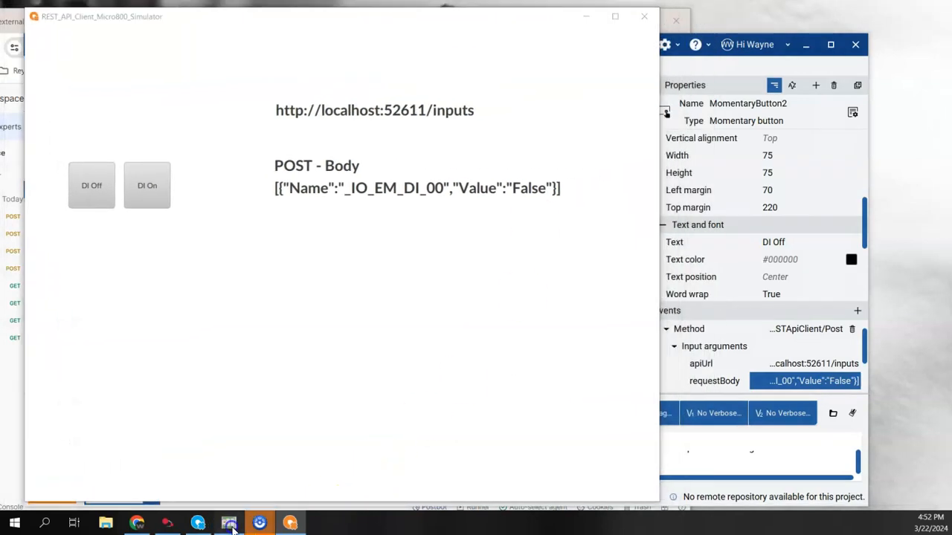
drag(475, 132, 940, 133)
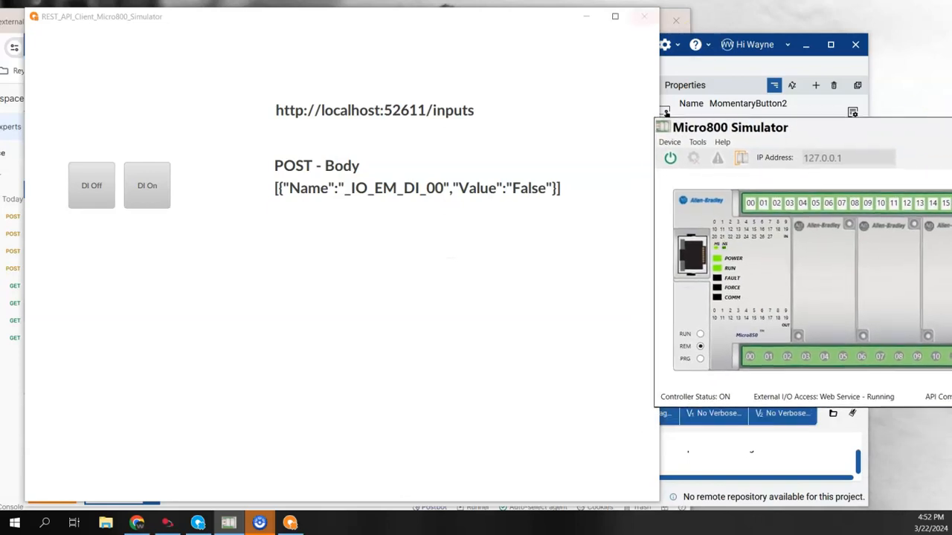
Test the DI On and DI Off buttons on the simulator's _IO_EM_DI_00 input, then bring the whole Micro800 Simulator window into view
click(148, 188)
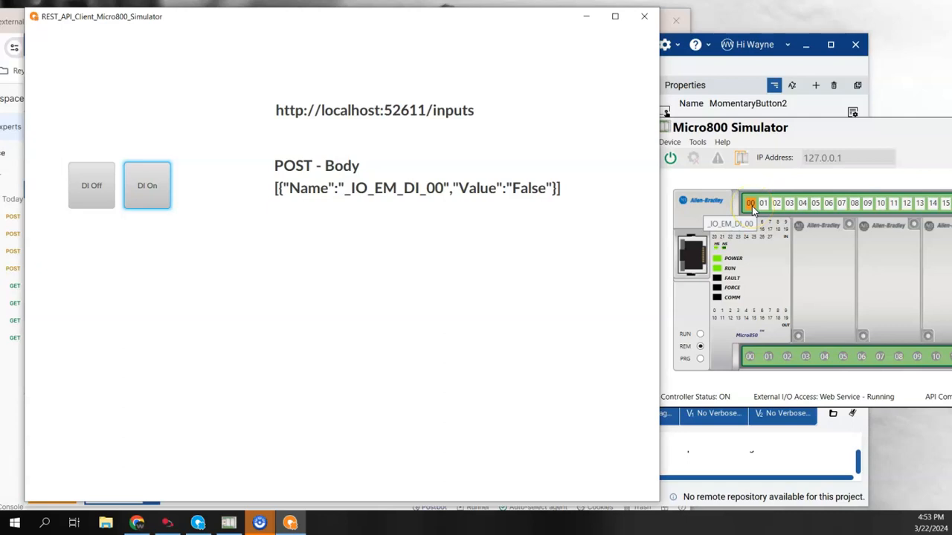
click(91, 188)
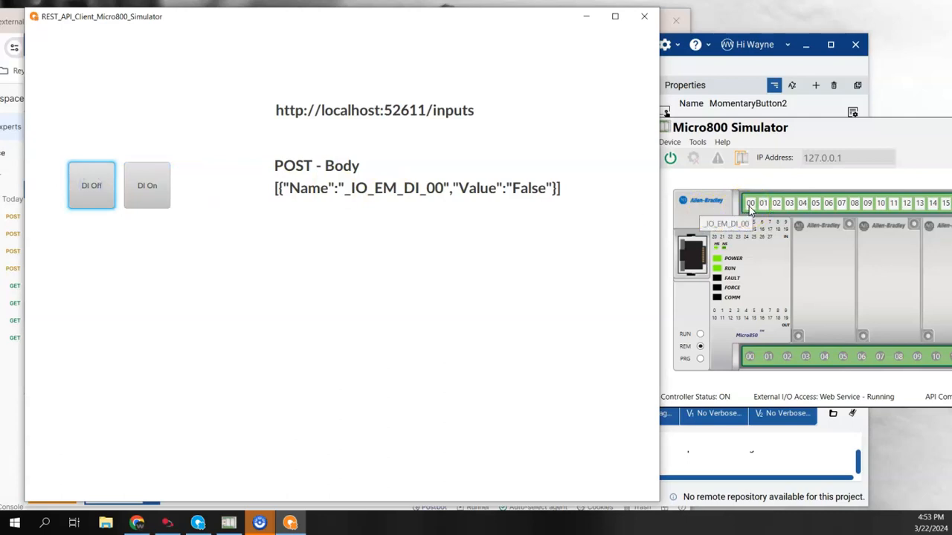
drag(822, 133, 478, 160)
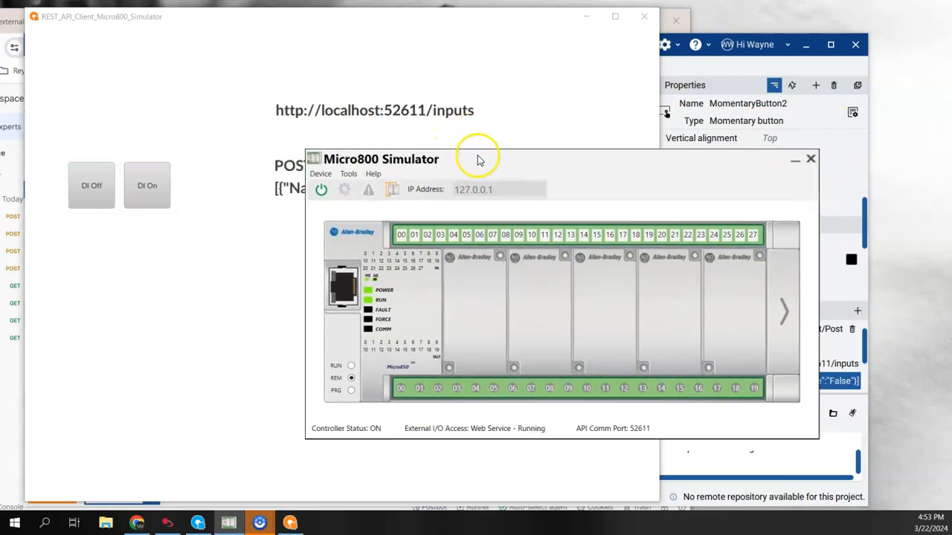